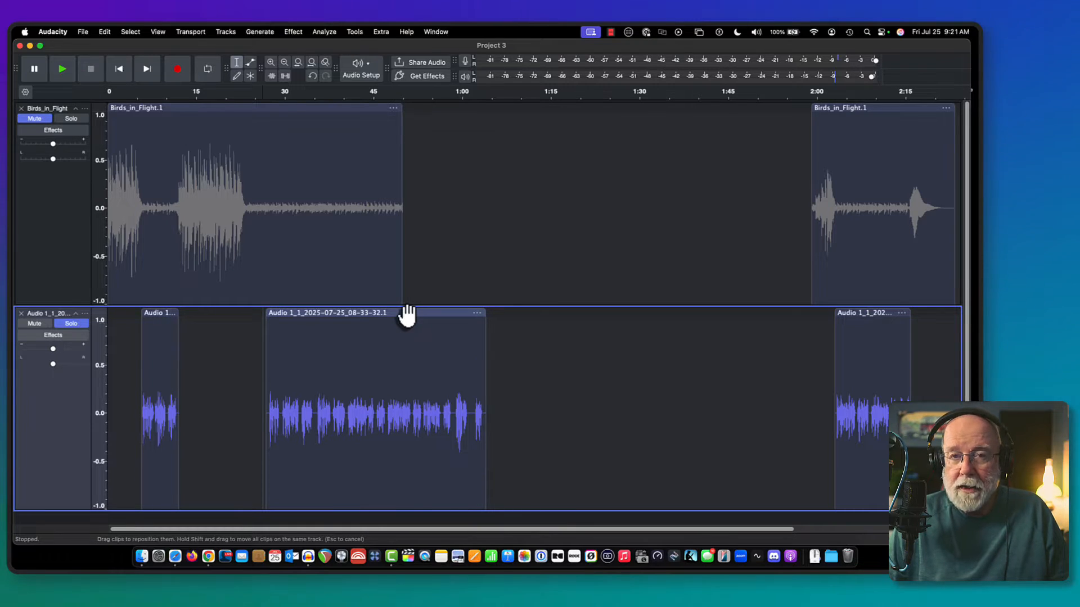
Turn solo off and back on for the Audio 1_1 voice track
mouse_move(406, 316)
mouse_down()
mouse_move(393, 316)
mouse_move(422, 316)
mouse_move(408, 321)
mouse_up()
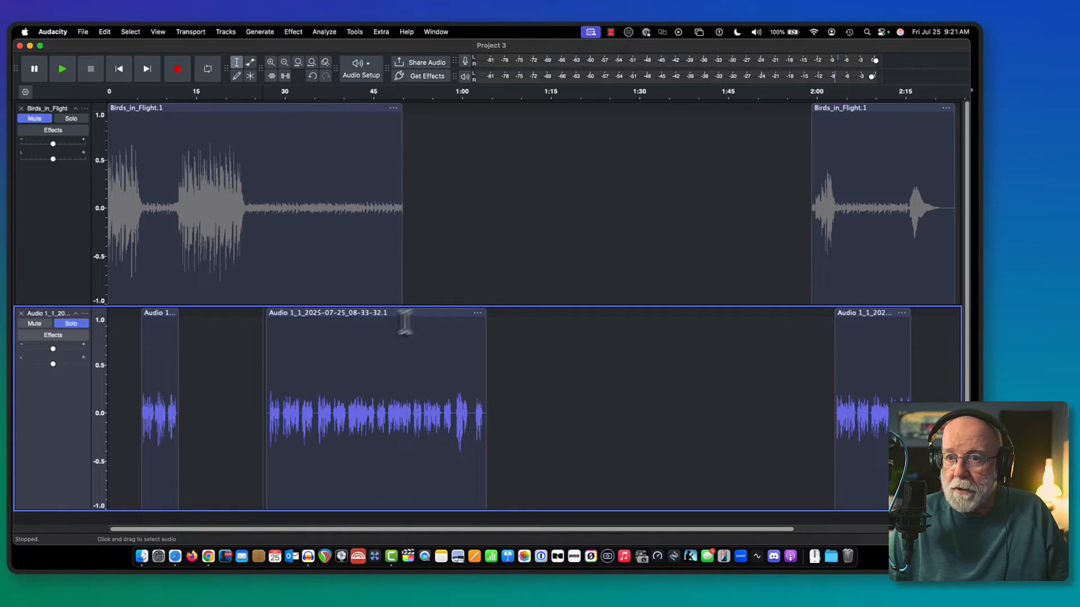
click(79, 325)
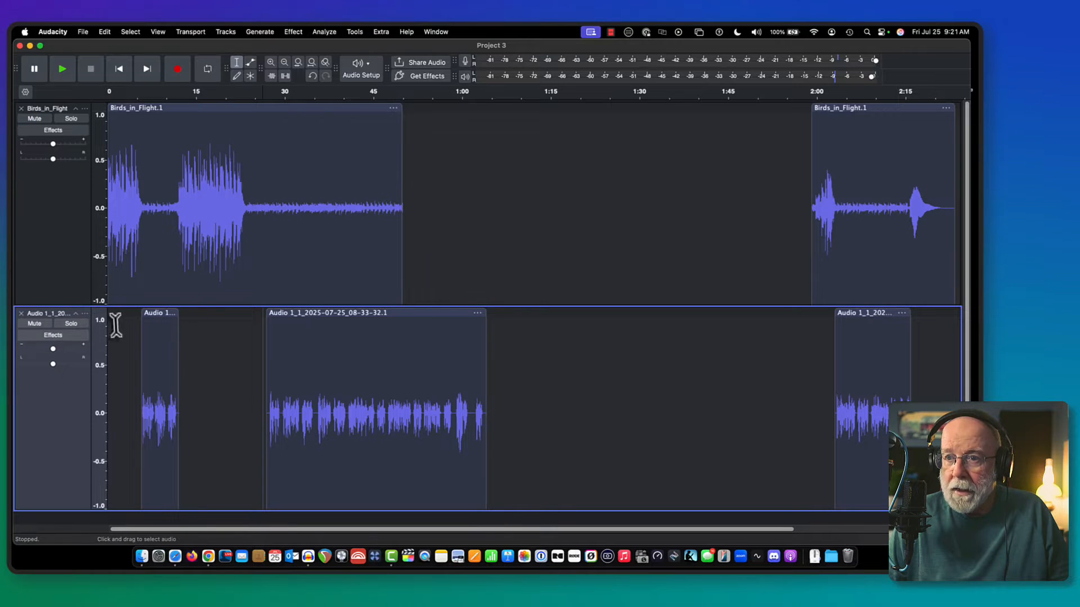
click(71, 324)
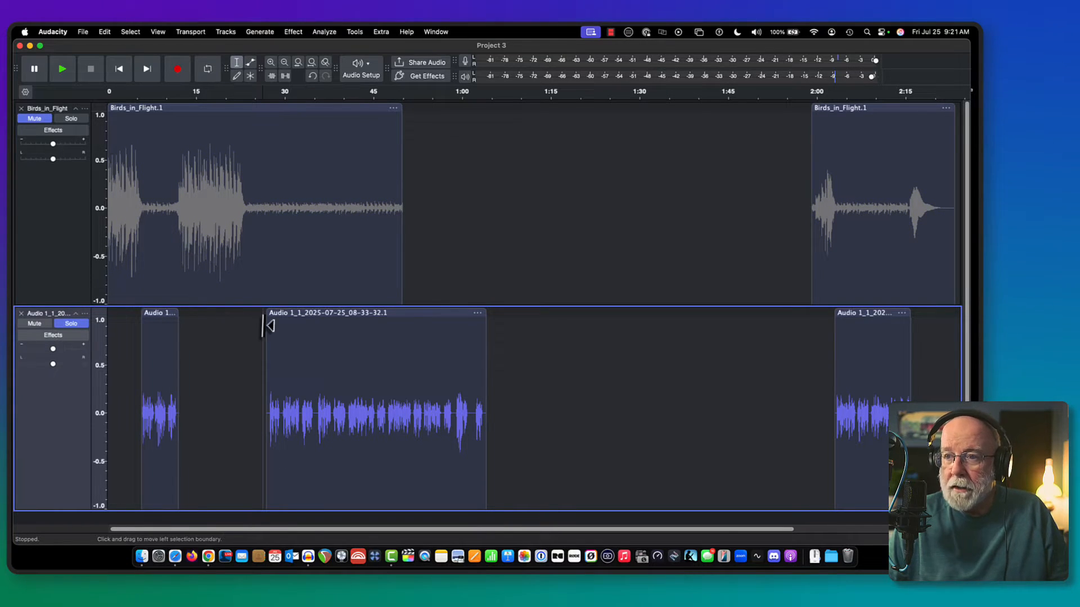
Play the second voice clip from about 26 s to locate the pause after its opening phrases
click(270, 63)
click(271, 63)
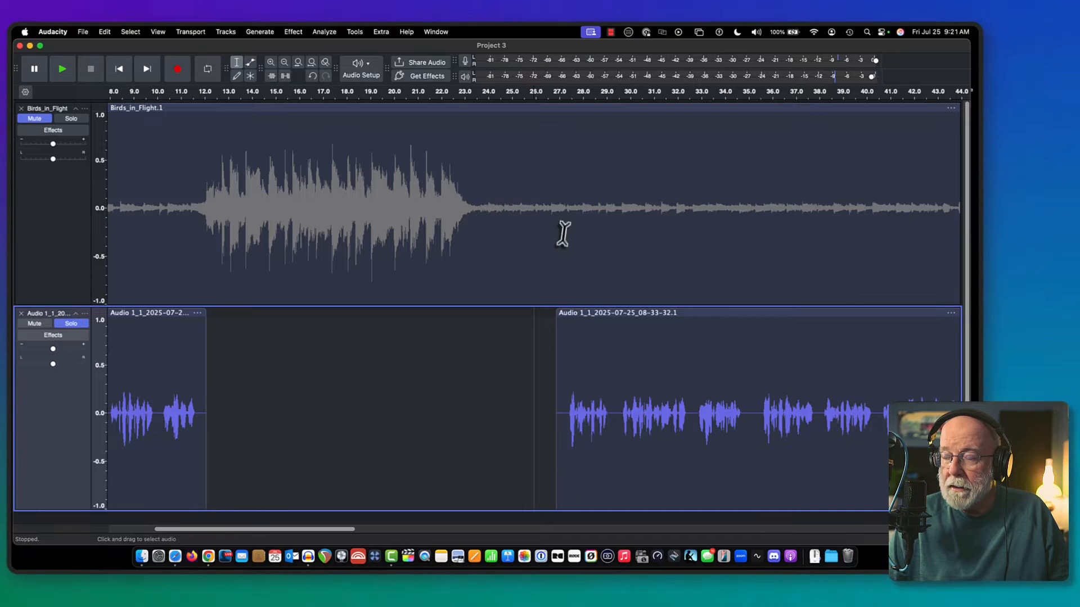
drag(317, 532, 388, 541)
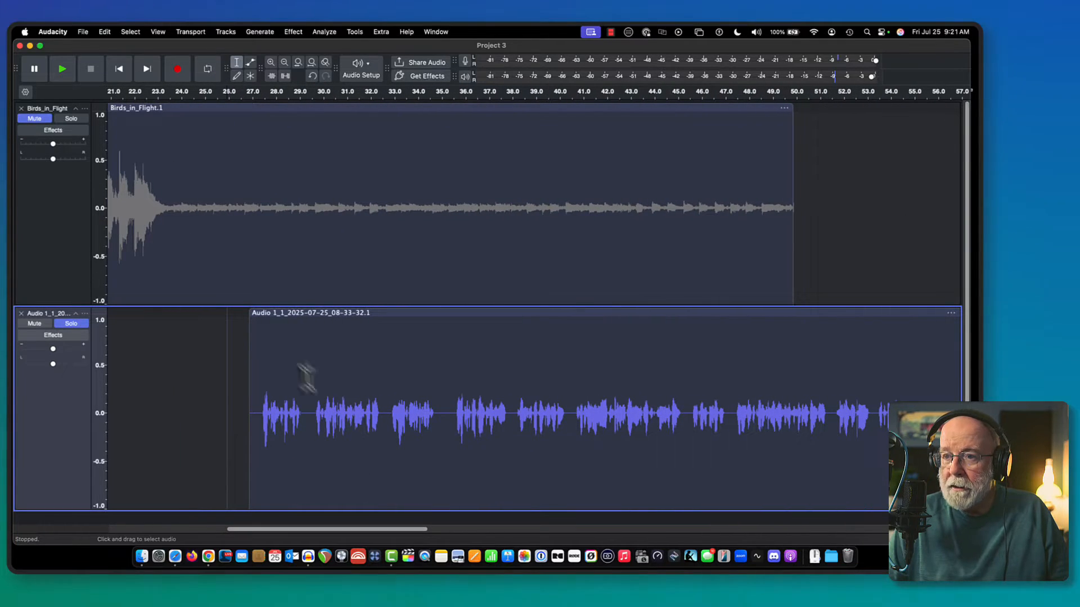
click(229, 320)
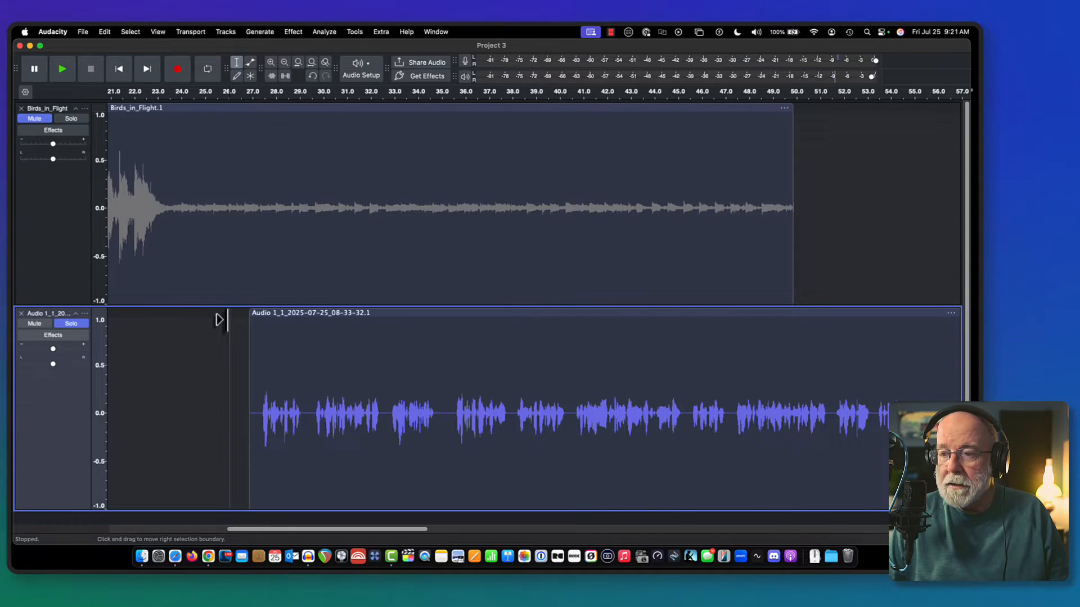
key(space)
scroll(229, 320, left, 10)
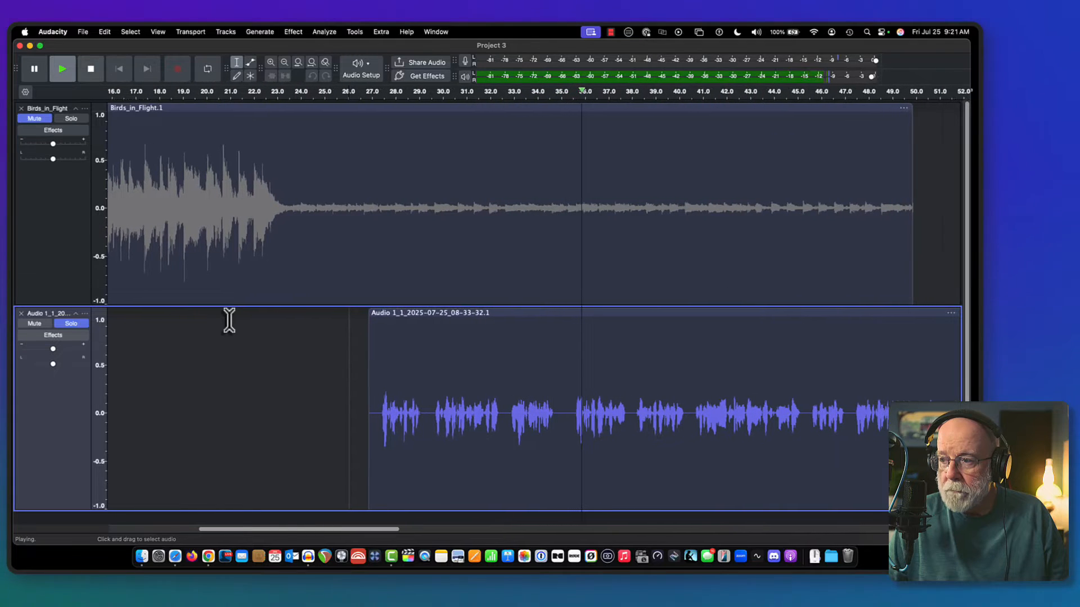
key(space)
Trim the start of the second voice clip up to the pause at about 35 s and play the new opening
click(560, 382)
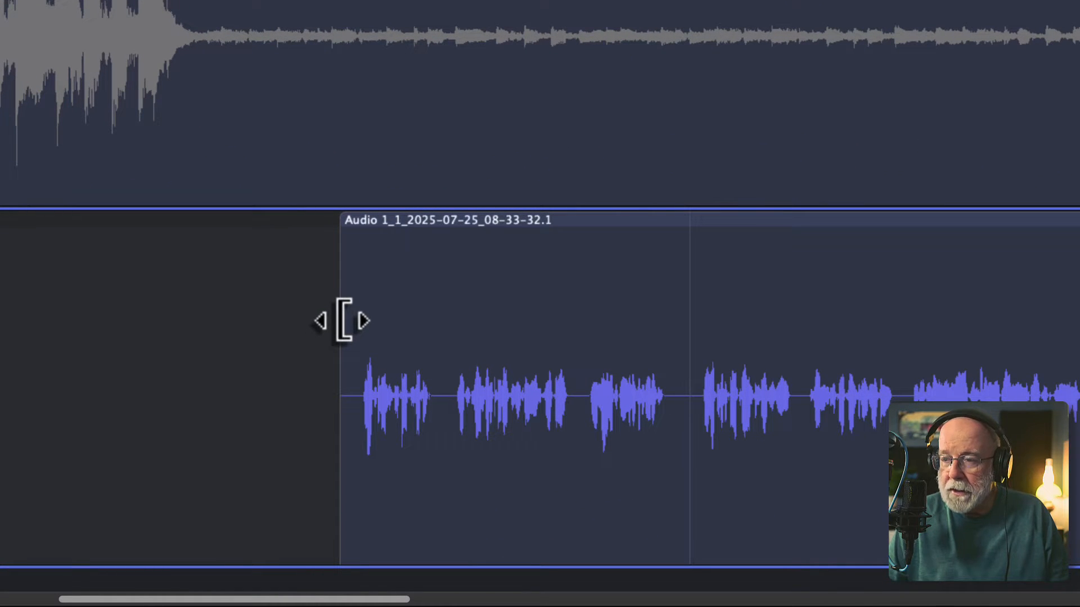
mouse_move(343, 321)
mouse_down()
mouse_move(169, 343)
mouse_move(352, 326)
mouse_move(113, 352)
mouse_move(335, 326)
mouse_up()
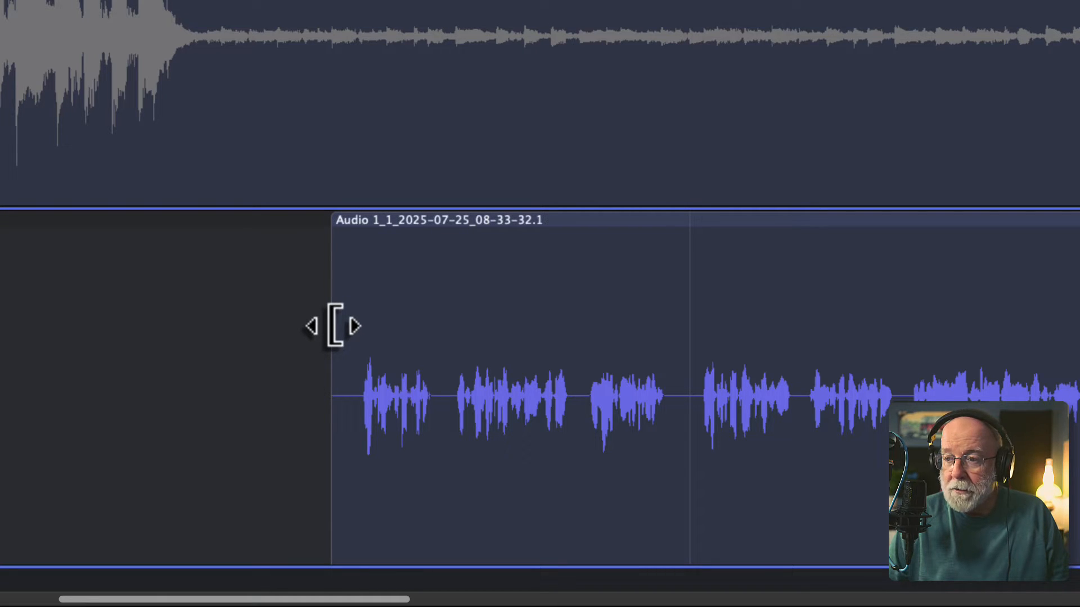
drag(335, 325, 699, 313)
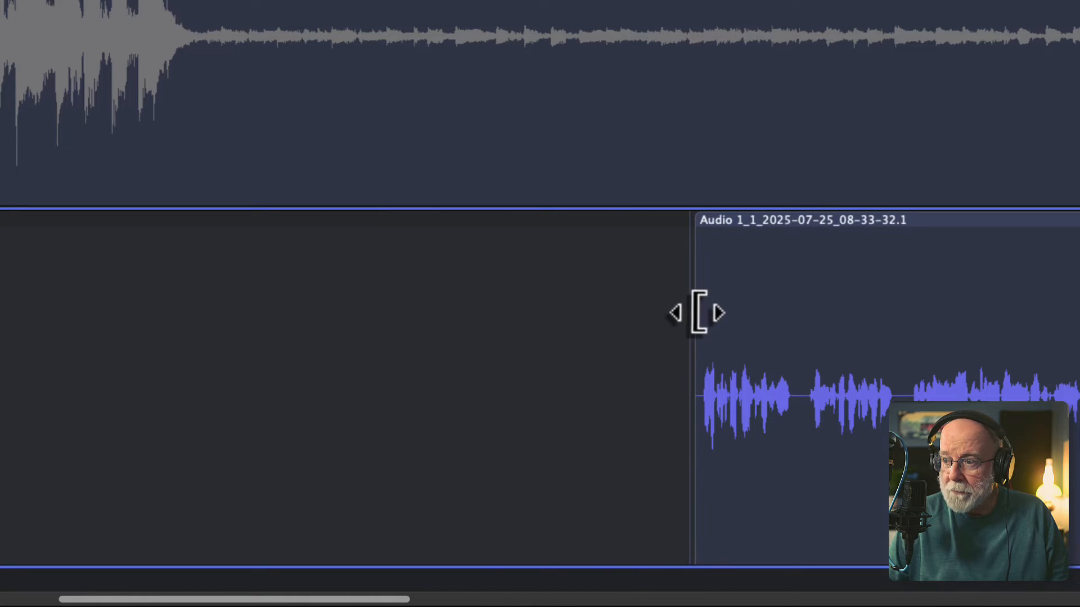
click(685, 301)
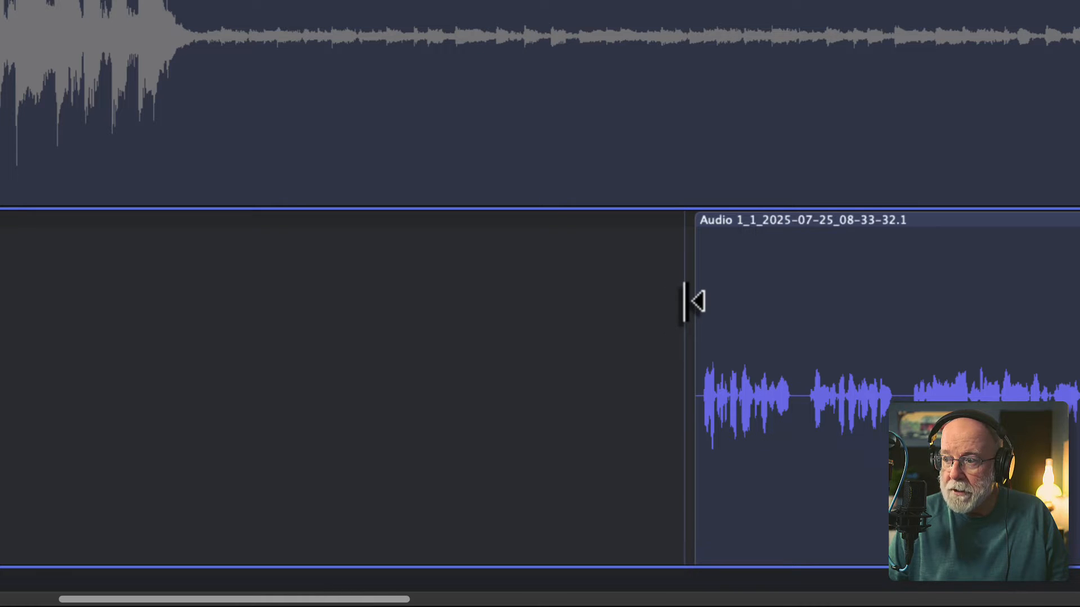
key(space)
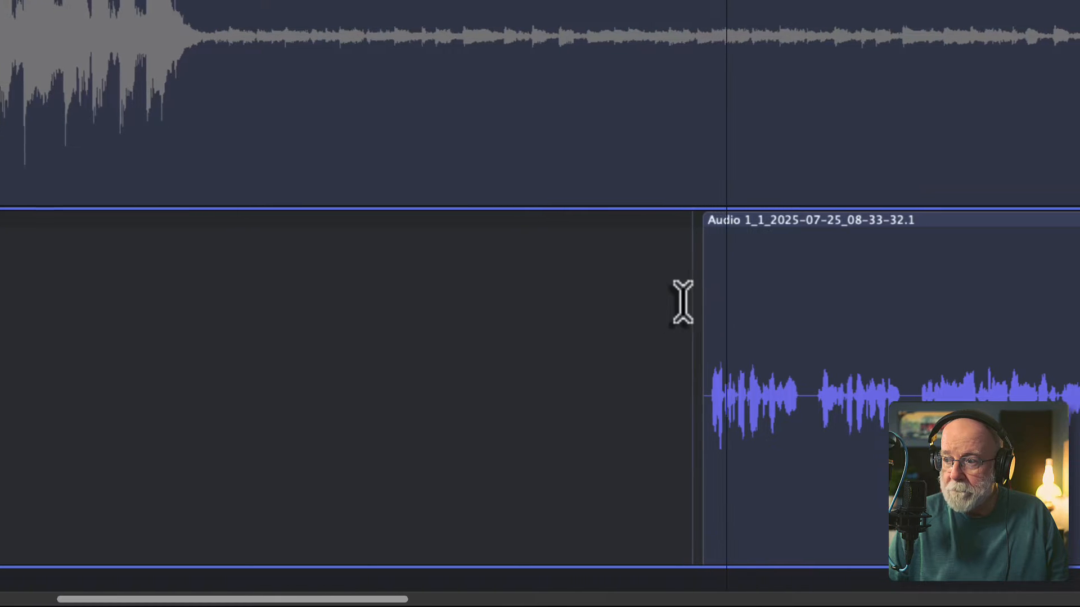
key(space)
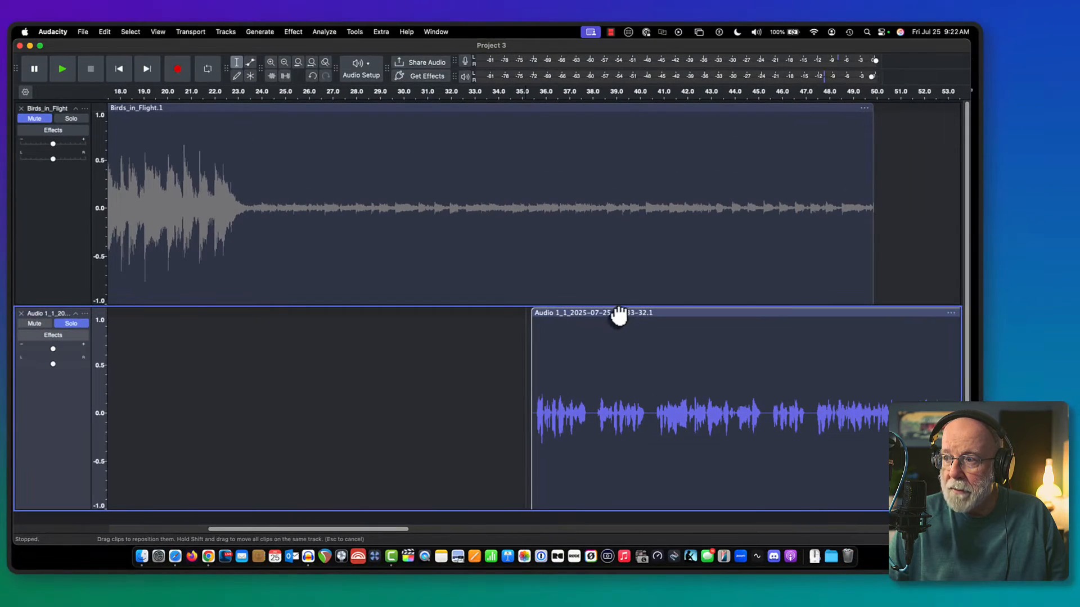
Move the trimmed second voice clip earlier so that it starts at about 20 s
drag(619, 316, 261, 319)
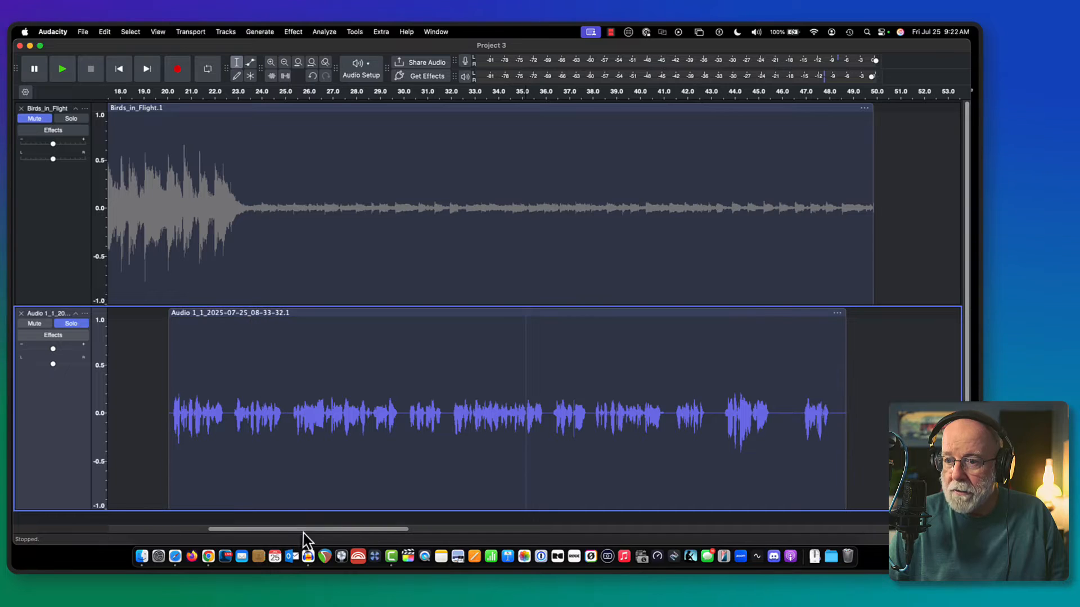
drag(303, 530, 248, 531)
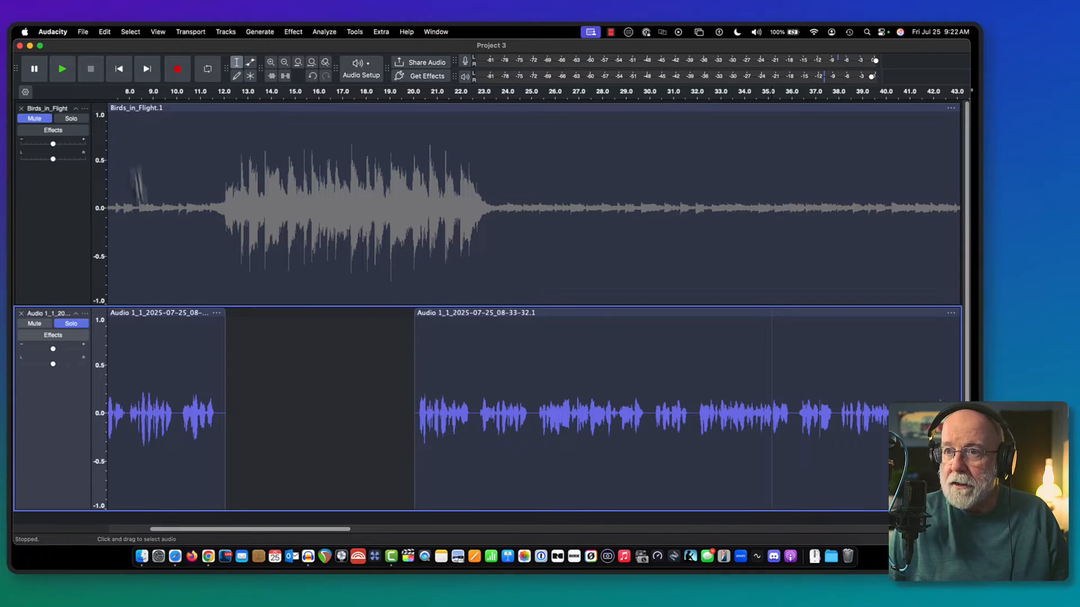
Turn off solo on the voice track and play both tracks together from about 8 s
click(135, 151)
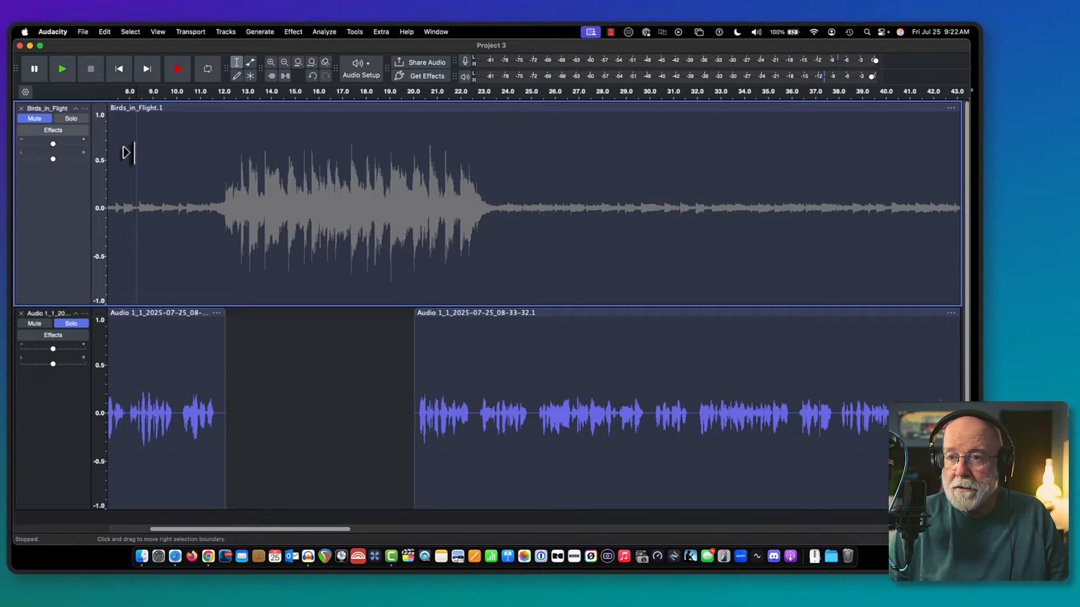
click(80, 323)
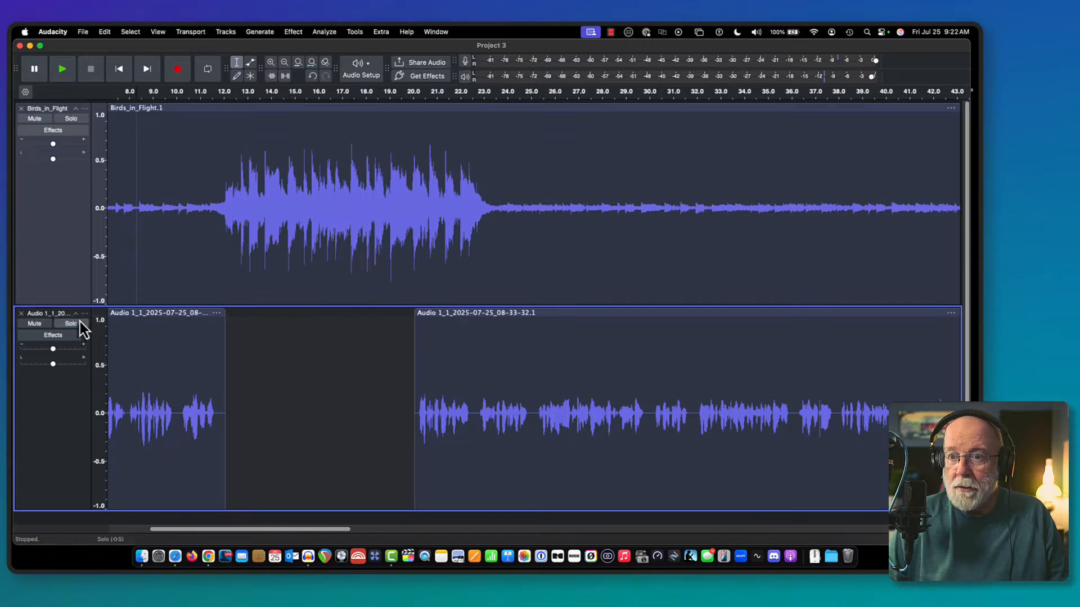
key(space)
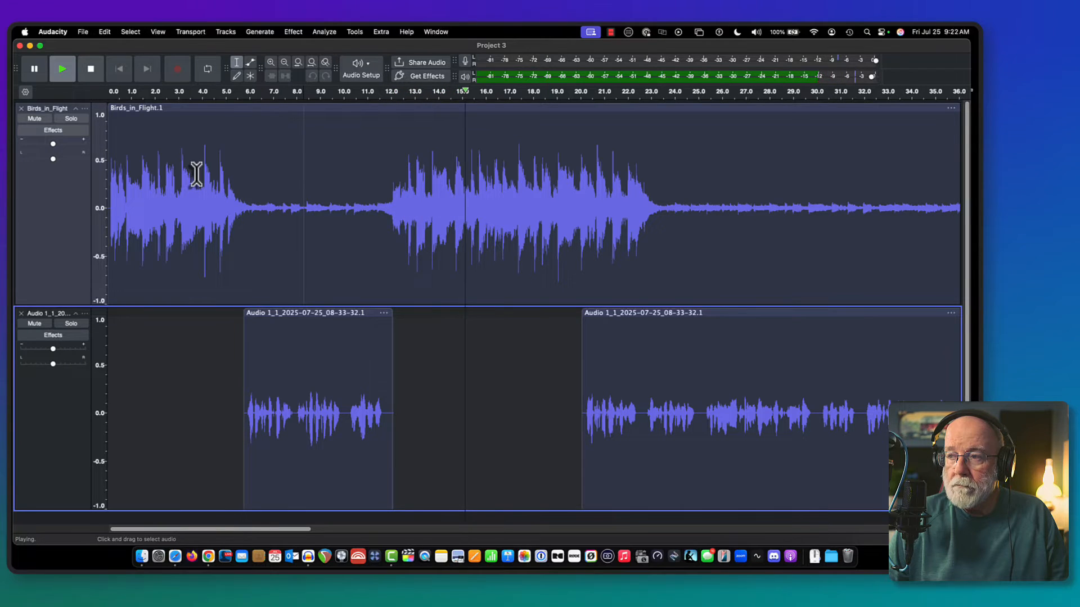
key(space)
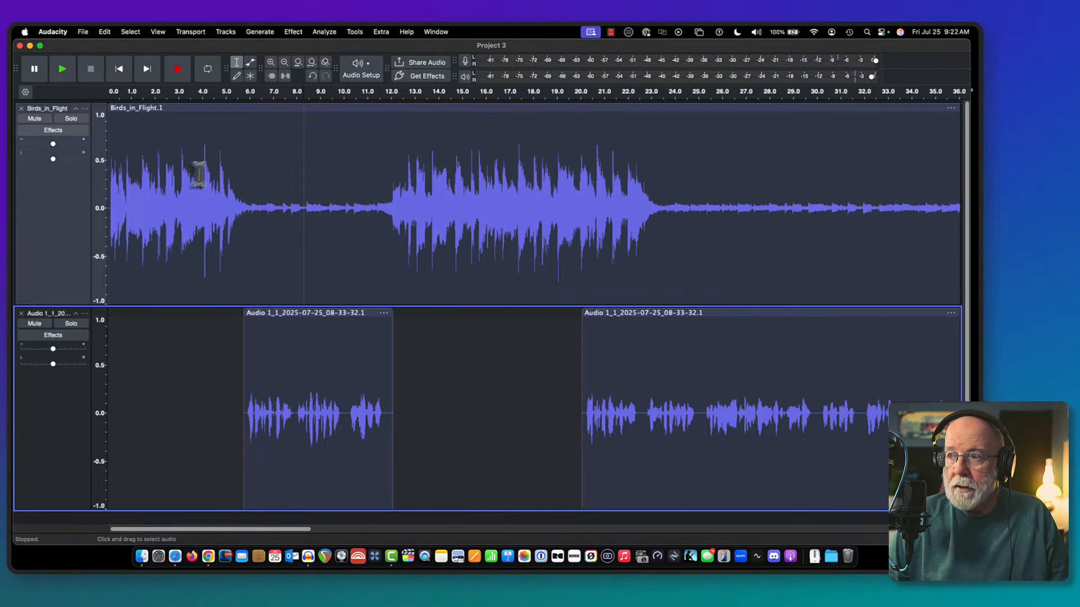
Apply Fade Out to the Birds_in_Flight music between about 16.5 s and 19 s
click(498, 271)
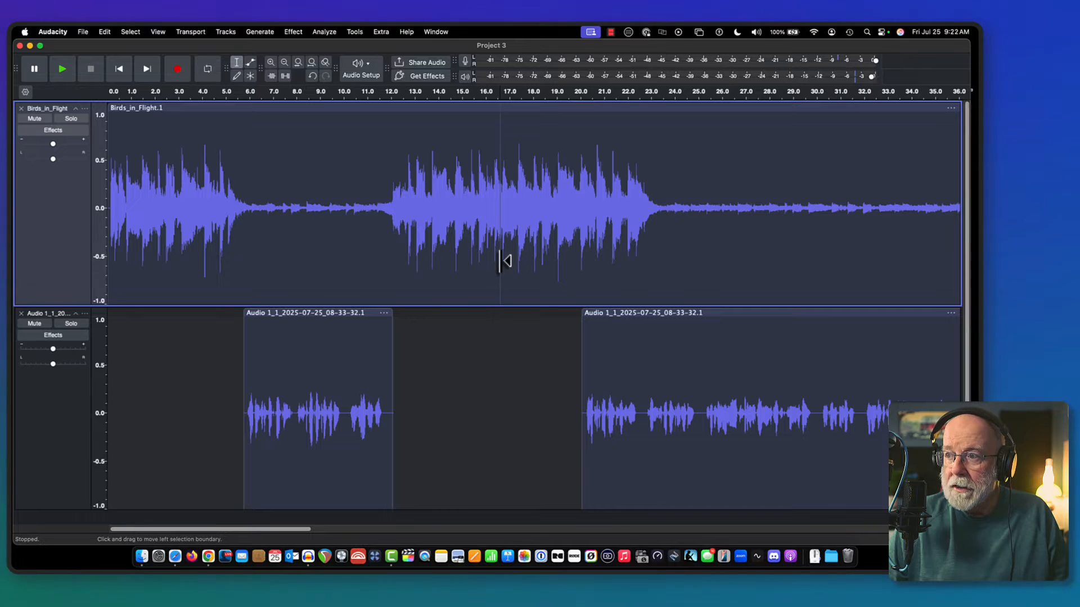
drag(498, 169, 554, 167)
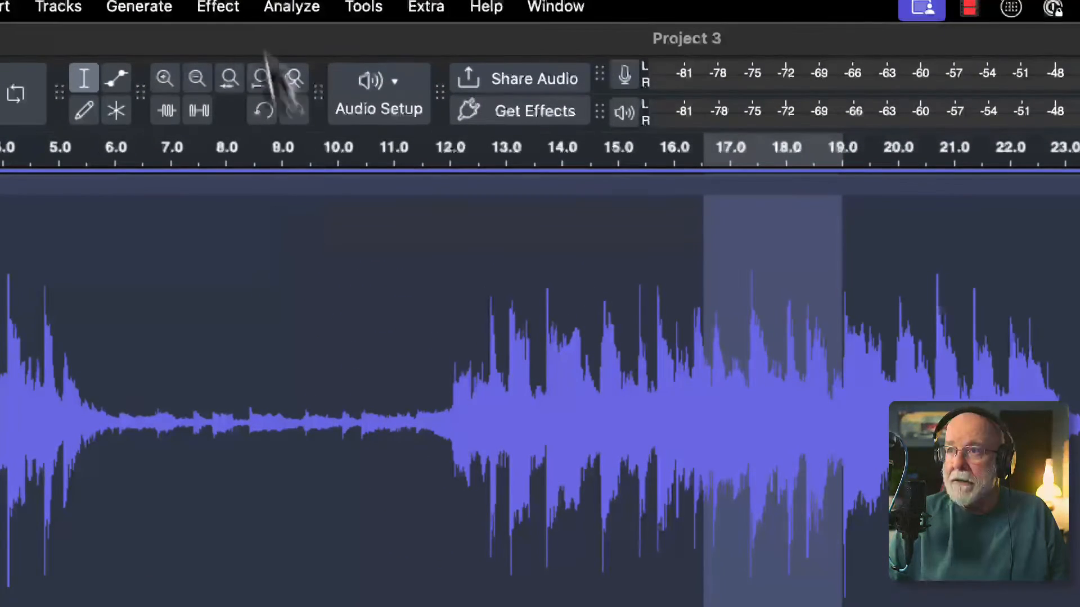
click(296, 33)
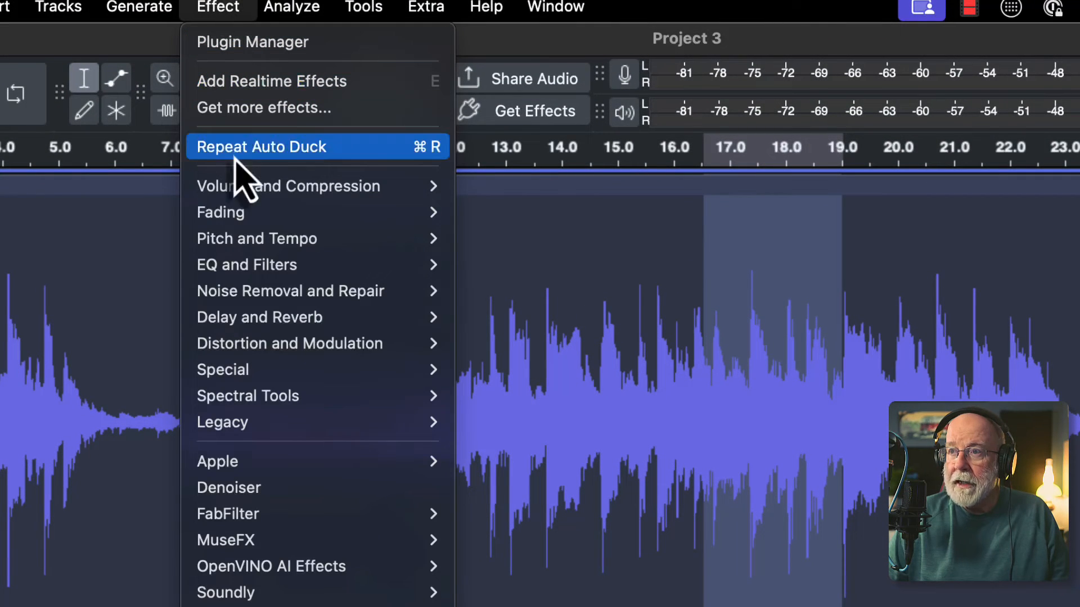
mouse_move(249, 220)
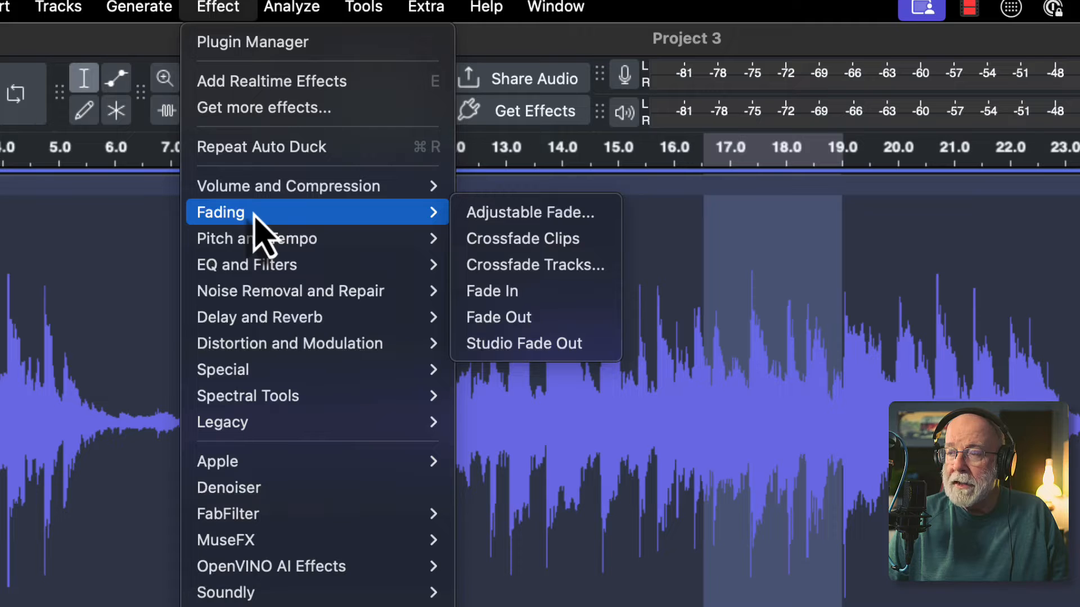
click(516, 318)
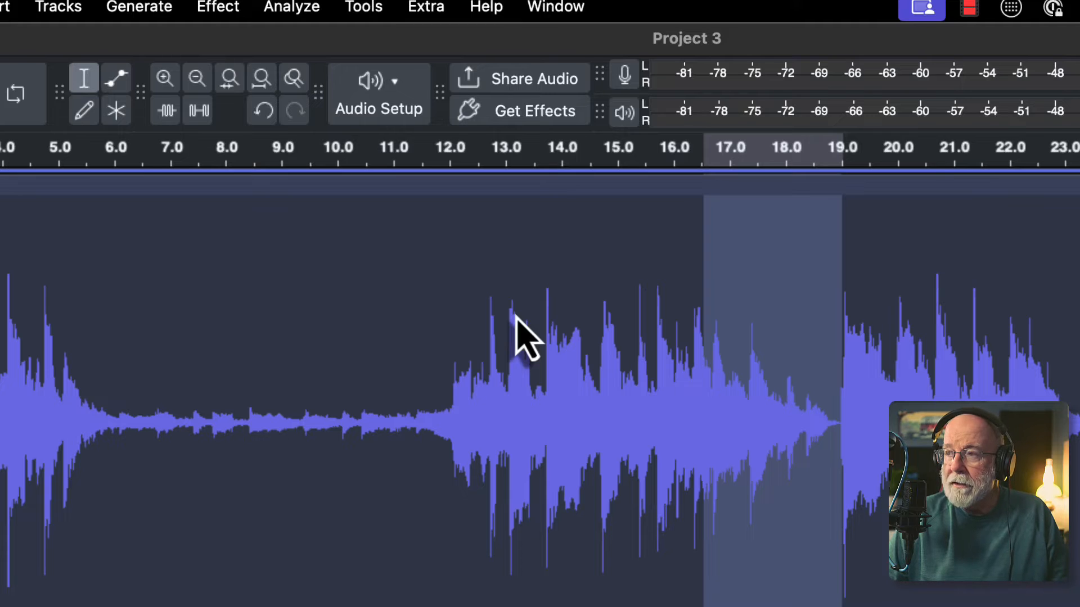
Play the music from about 13.5 s through the fade-out to check it
click(529, 262)
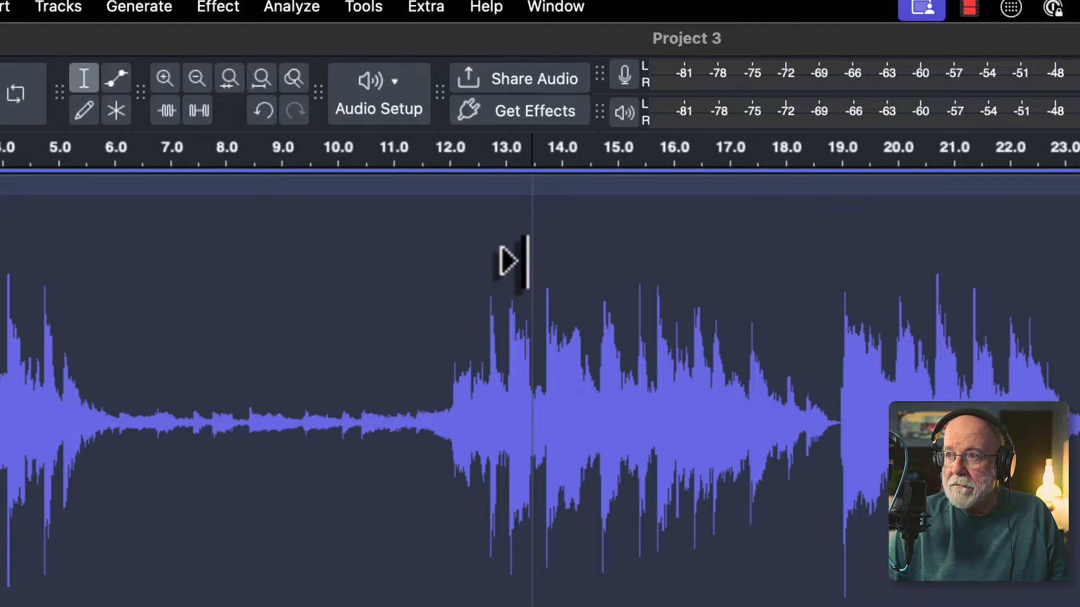
key(space)
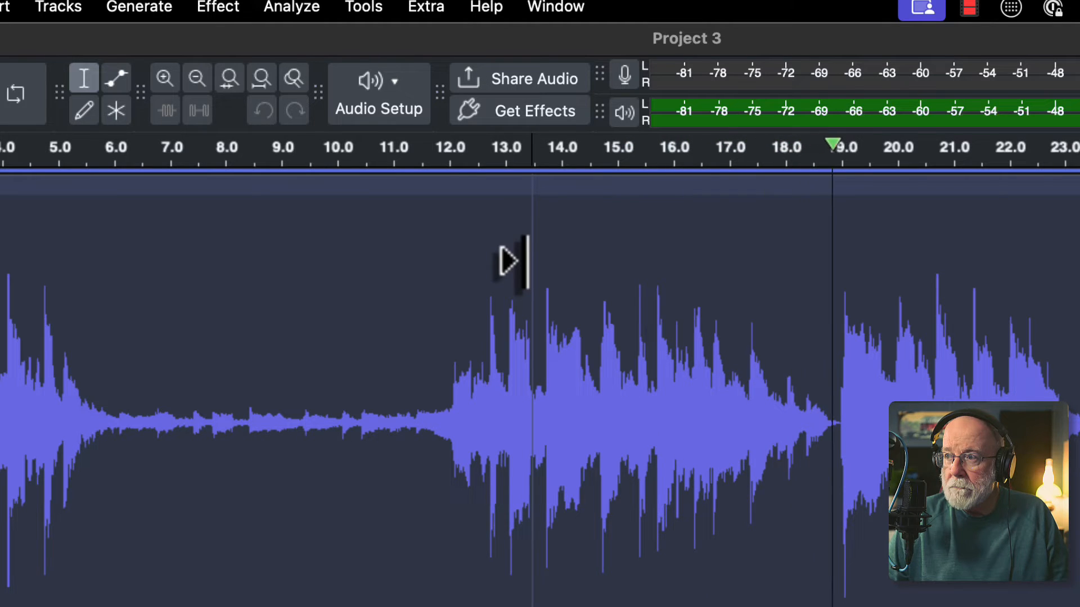
key(space)
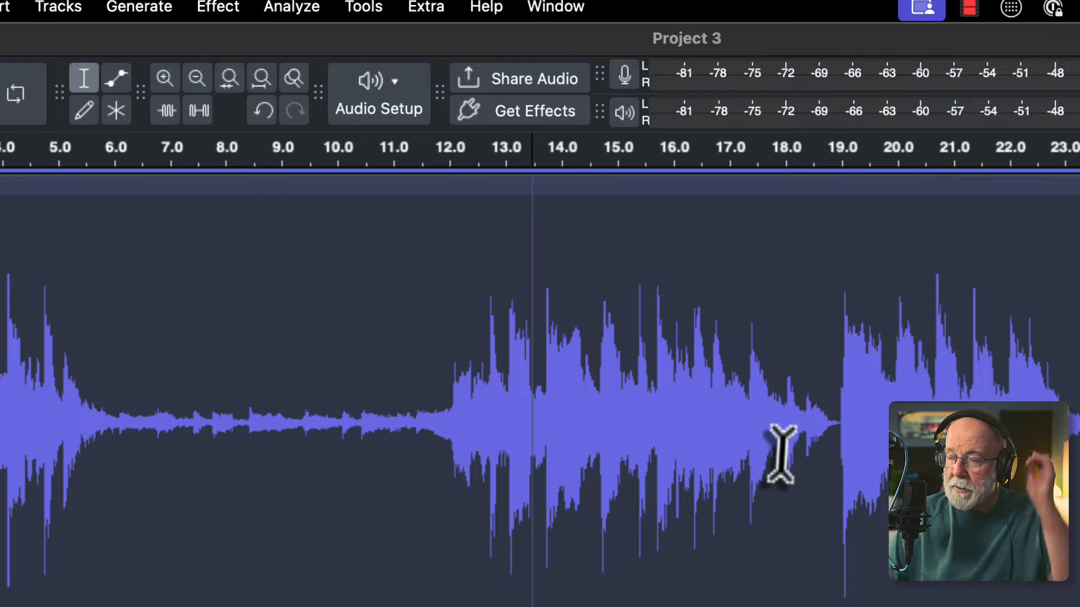
Split the Birds_in_Flight clip at about 19 s, exactly where the fade-out ends and the full-volume music resumes
click(835, 414)
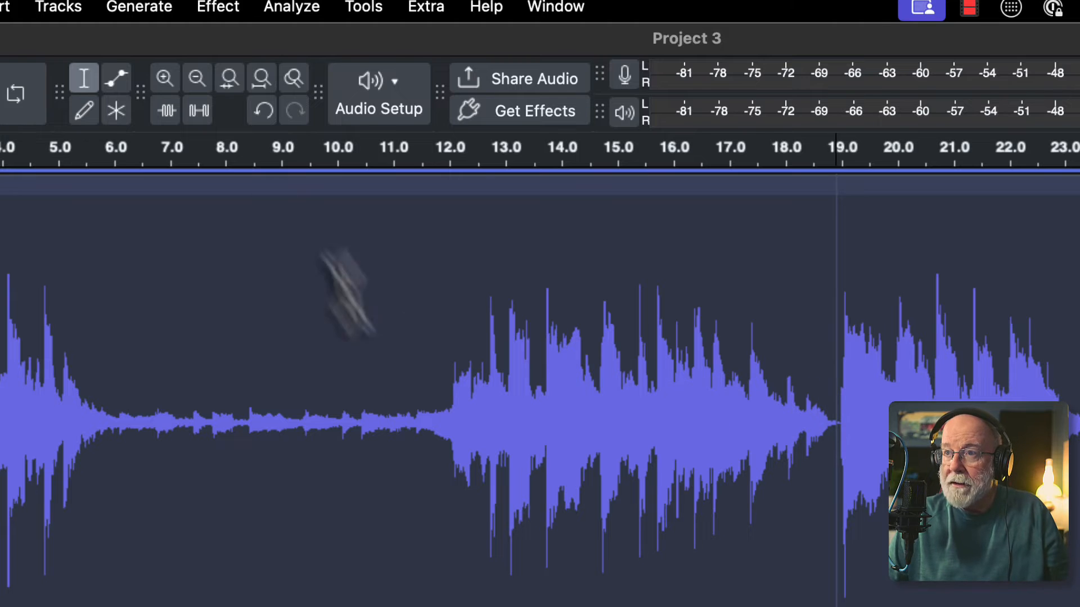
click(167, 81)
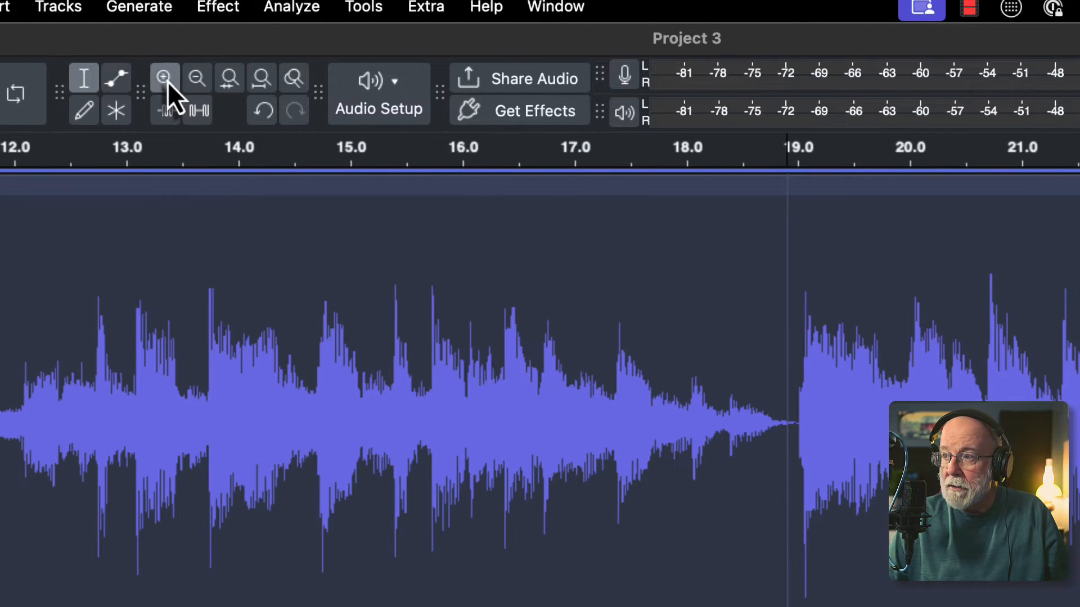
click(167, 81)
click(804, 308)
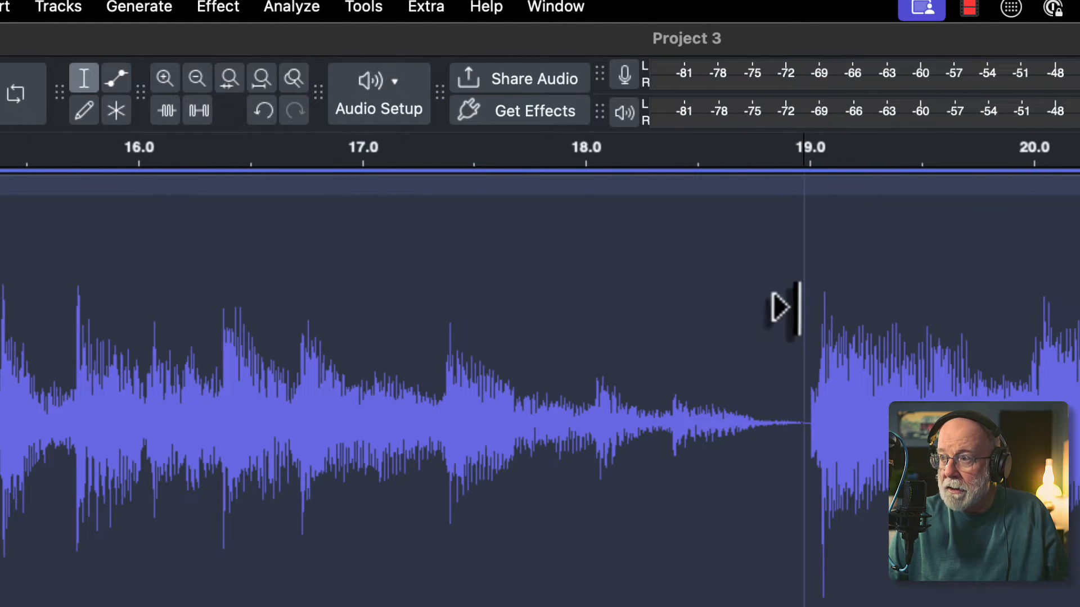
click(810, 307)
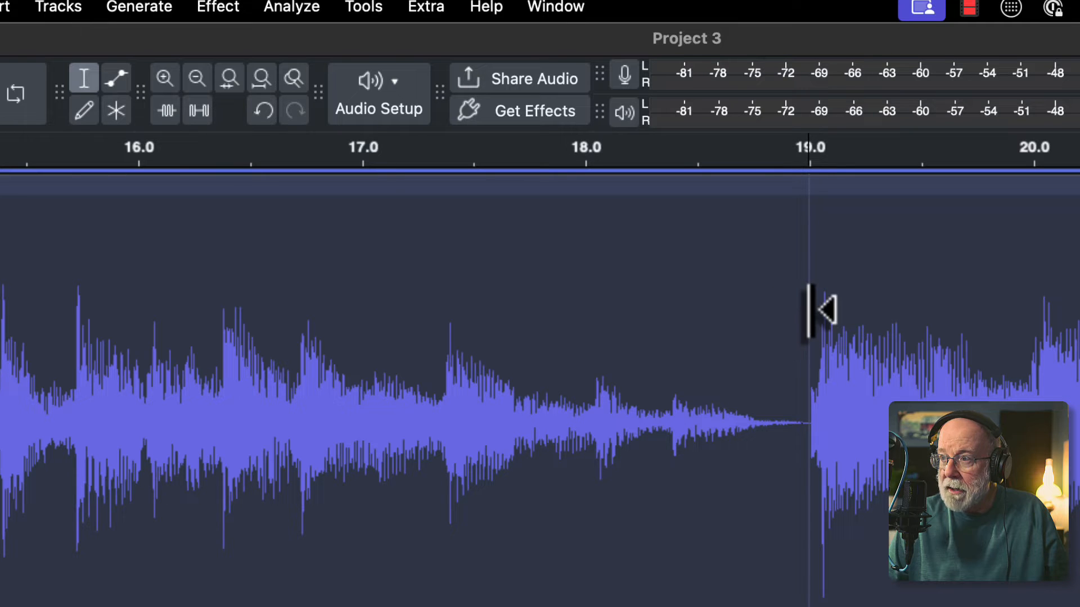
right_click(810, 309)
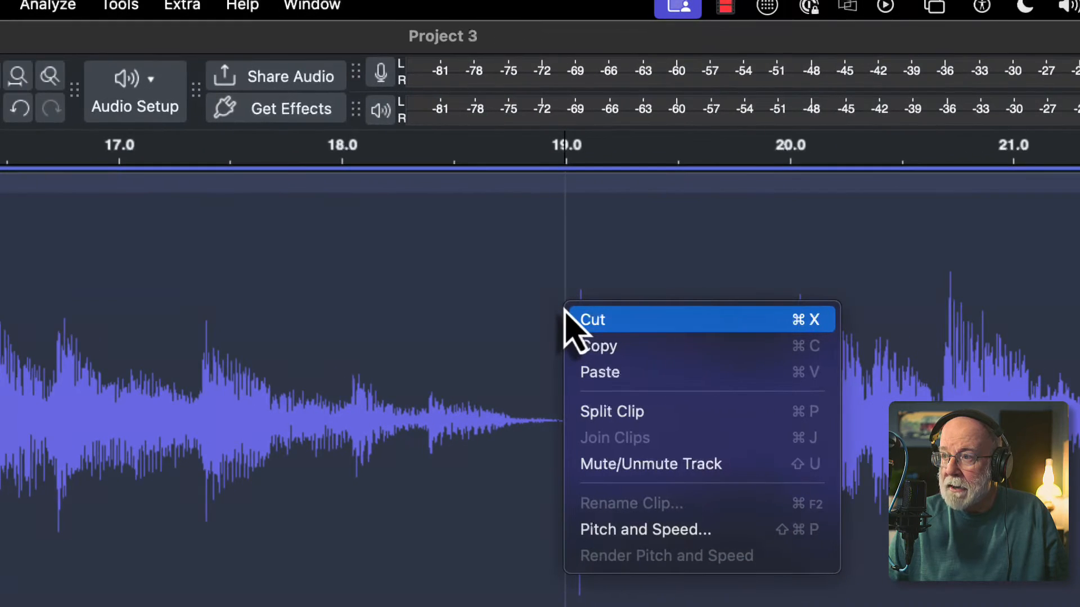
click(589, 410)
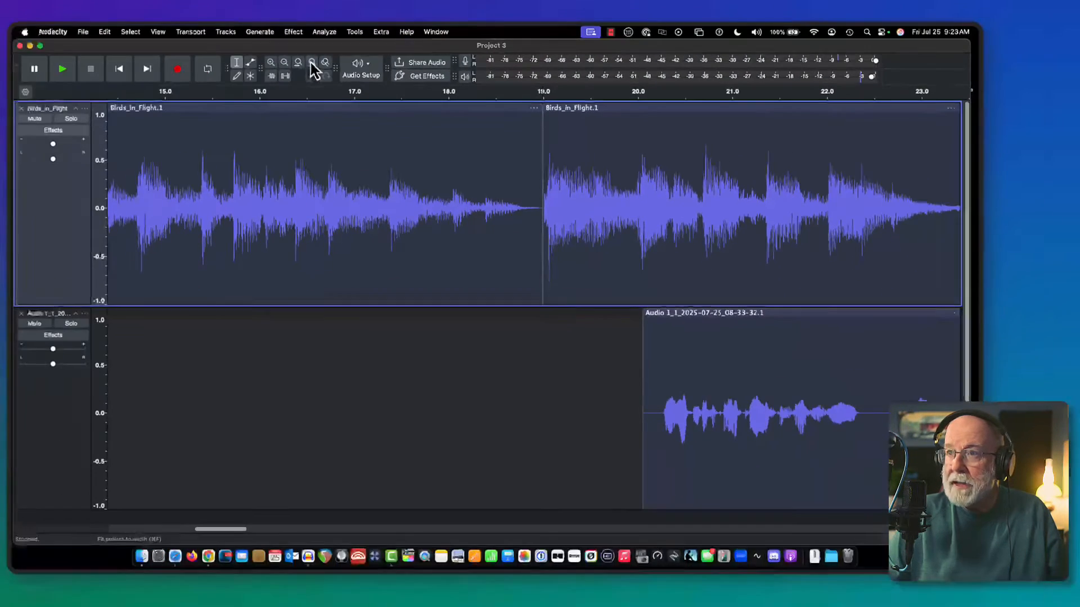
Move the second Birds_in_Flight clip away from the fade-out so that it starts at about 31 s
click(18, 76)
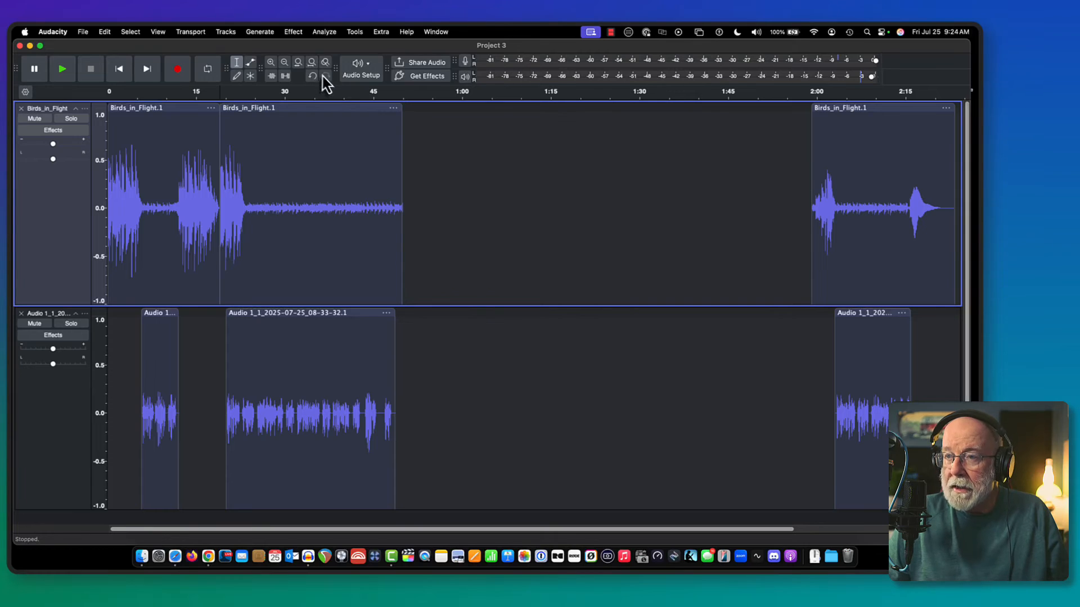
click(306, 103)
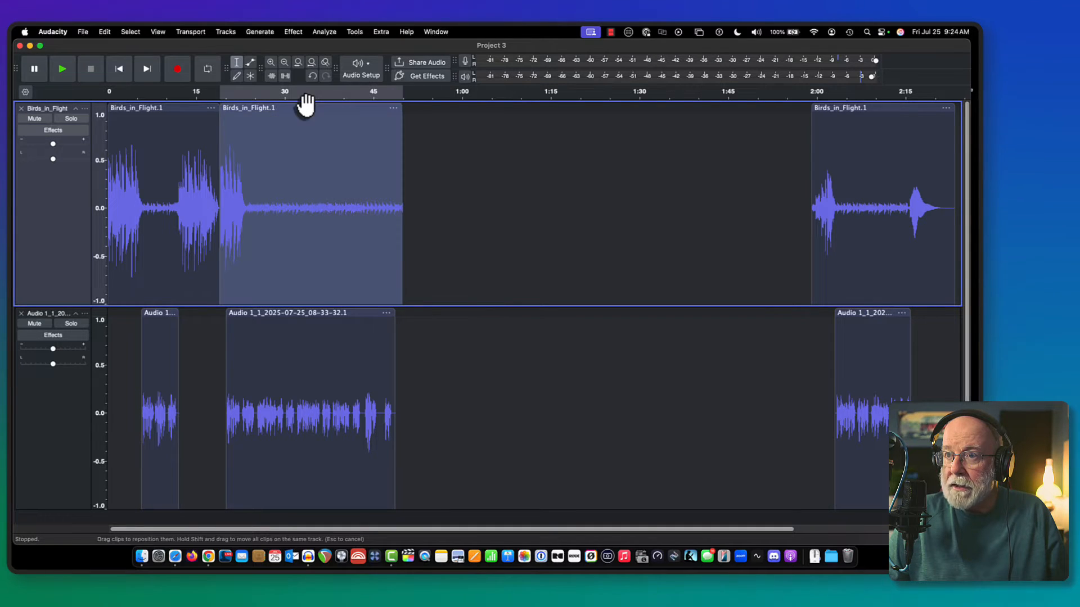
drag(305, 103, 362, 111)
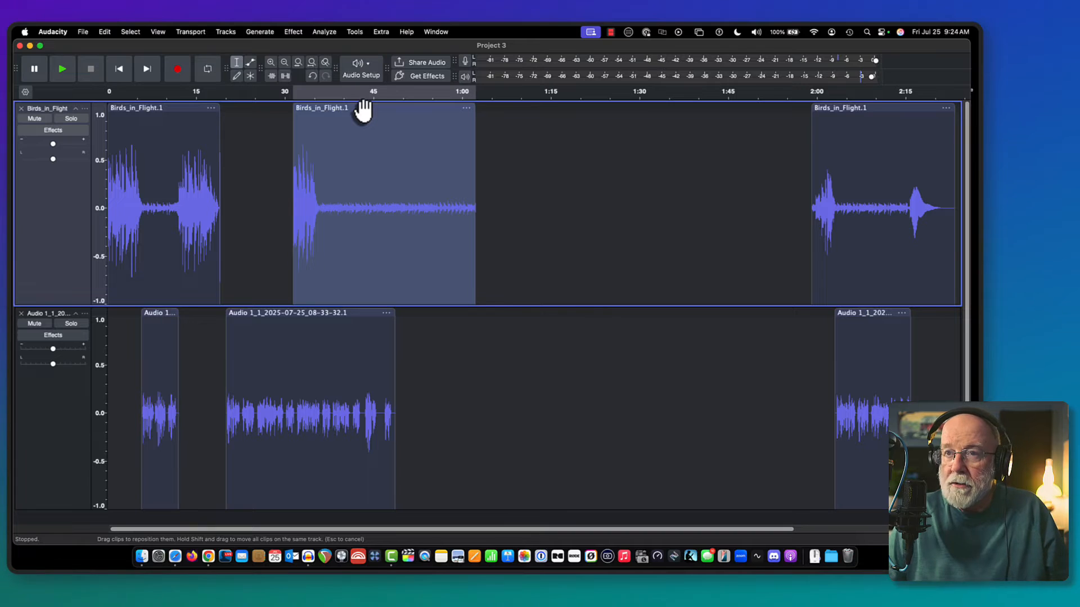
Turn off "Editing a clip can move other clips" in the Tracks Behaviors preferences
click(61, 33)
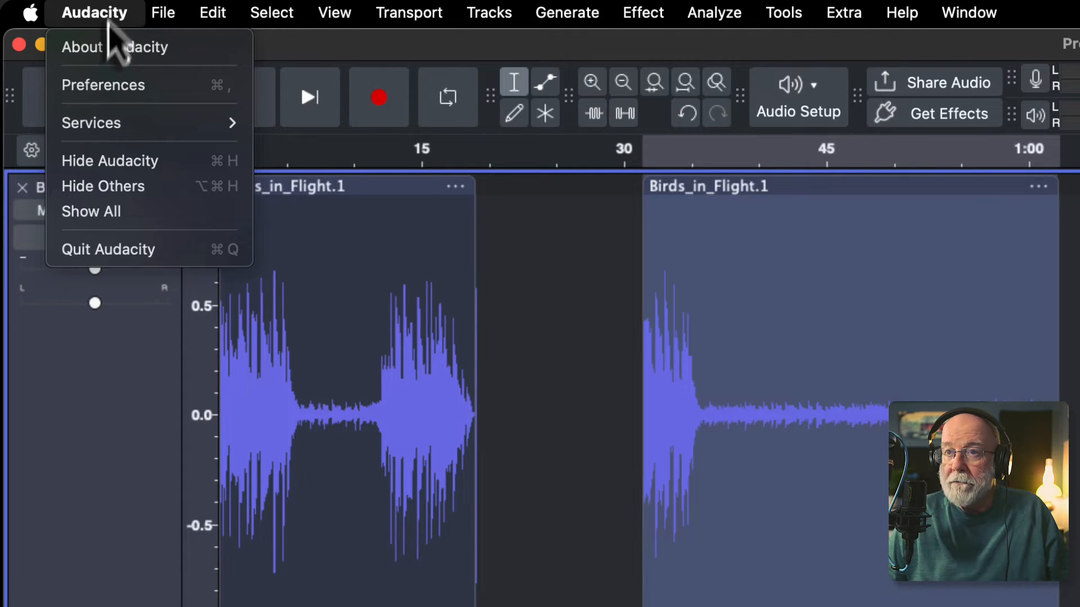
click(112, 90)
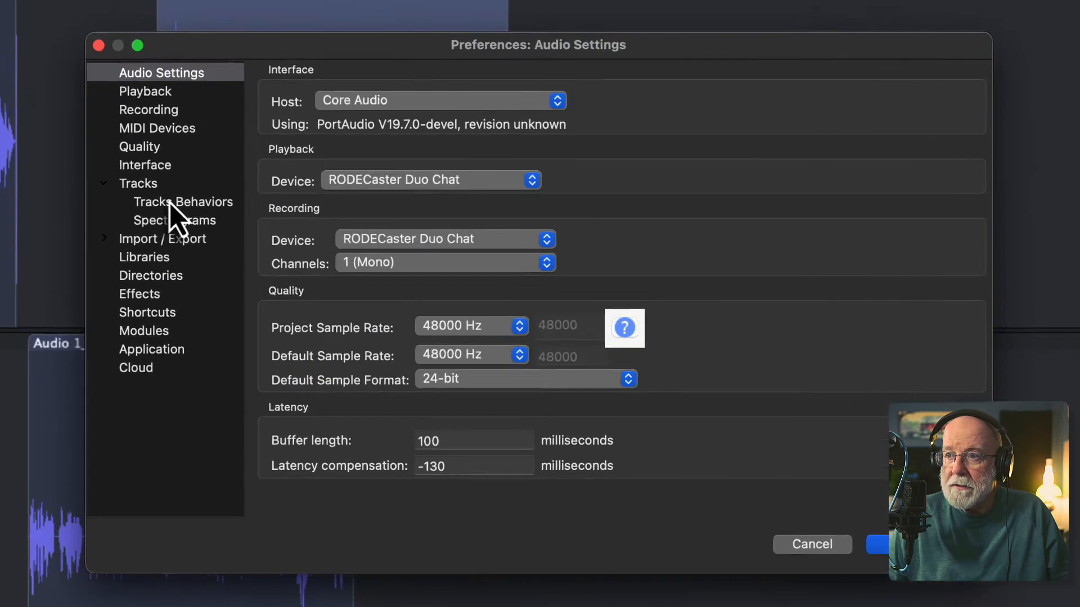
click(169, 203)
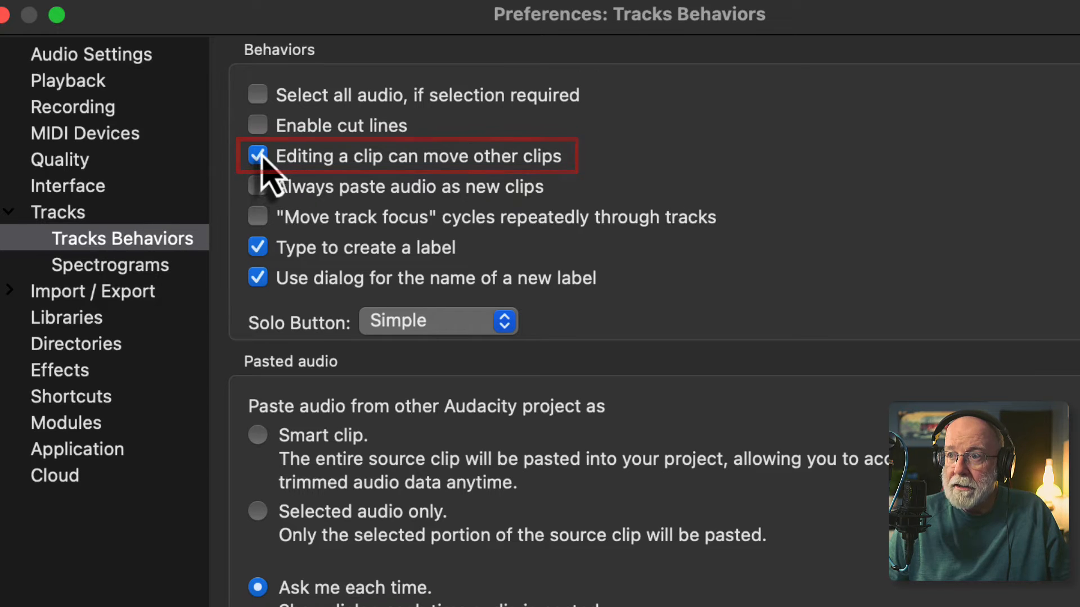
click(261, 157)
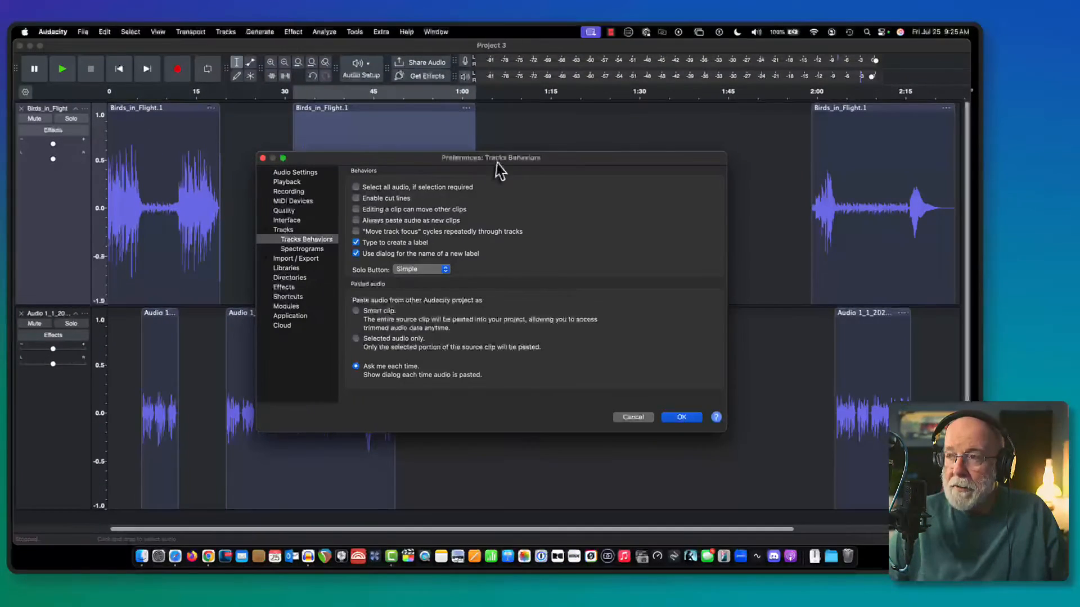
drag(640, 20, 600, 25)
drag(487, 160, 420, 151)
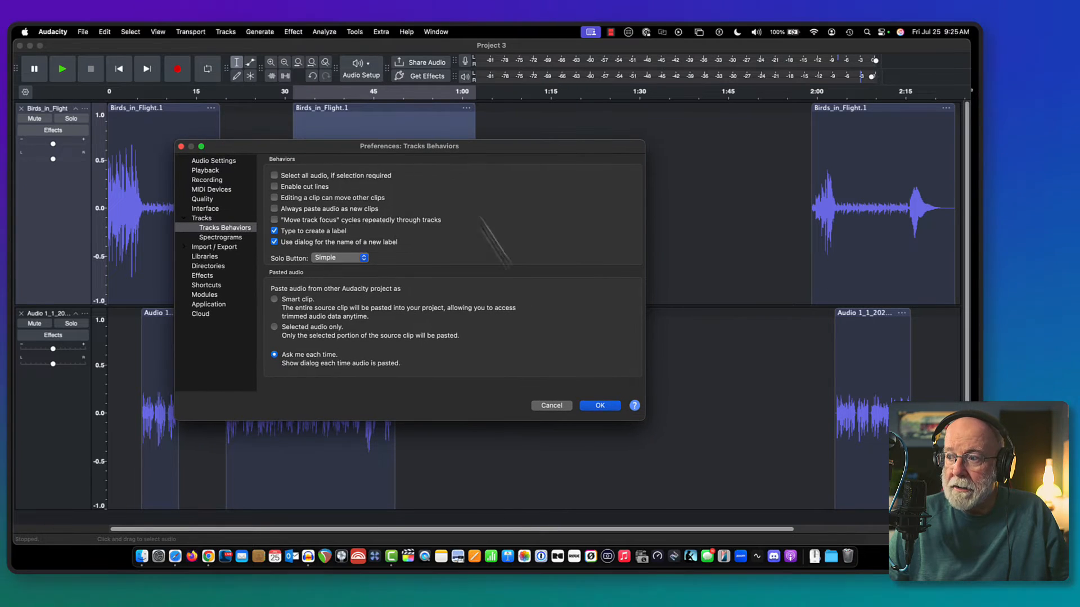
click(600, 405)
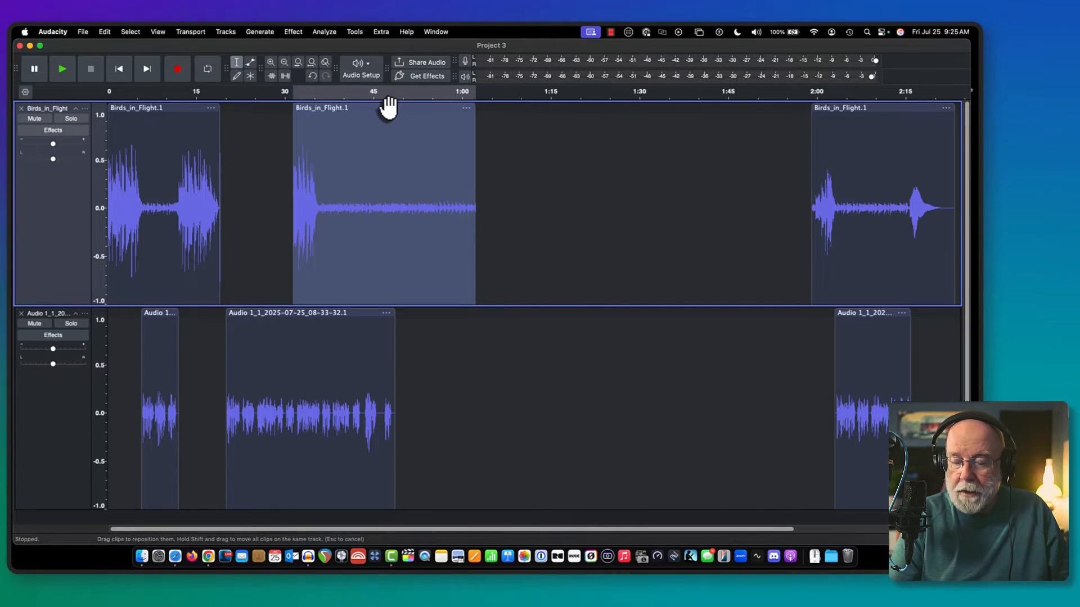
Delete the separated Birds_in_Flight clip and trim the leftover sliver after the fade-out at about 19 s
key(Delete)
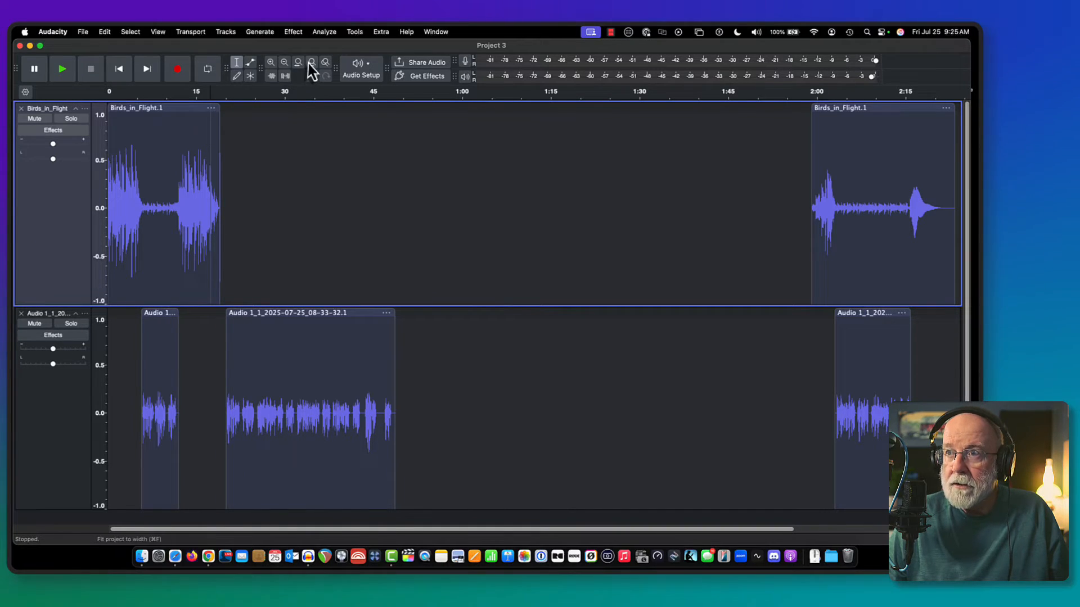
click(272, 63)
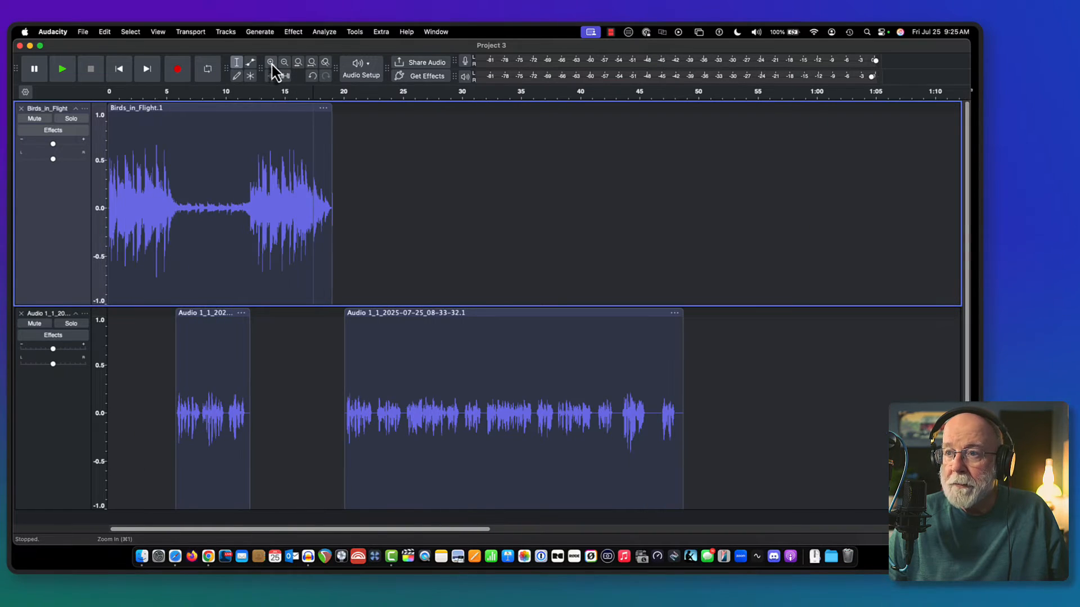
click(272, 64)
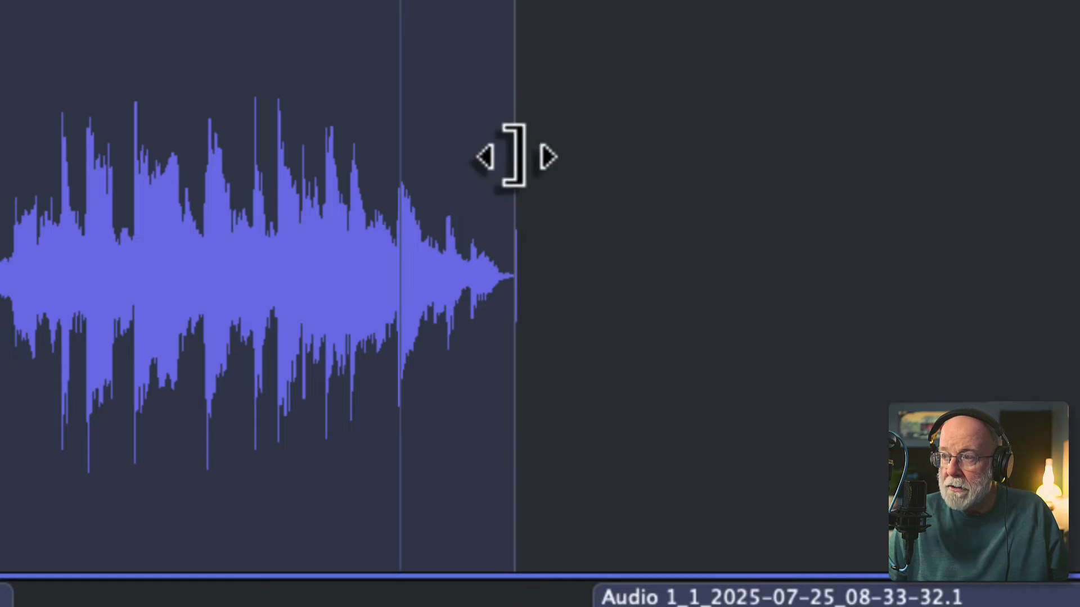
drag(514, 156, 512, 156)
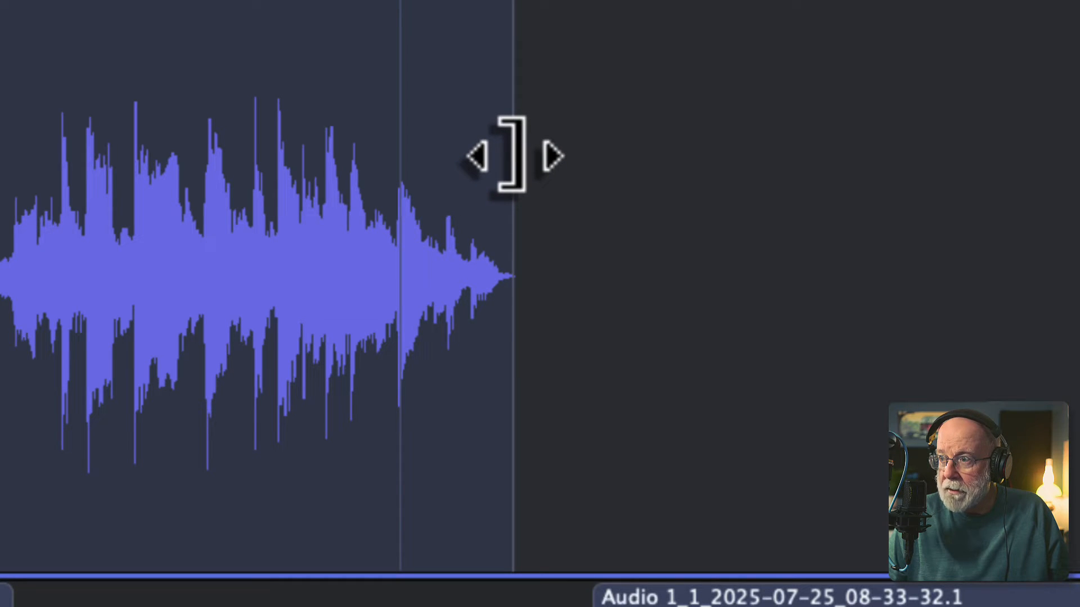
Play the Birds_in_Flight music from about 14.5 s through the end of the fade-out to check it
click(301, 90)
click(194, 61)
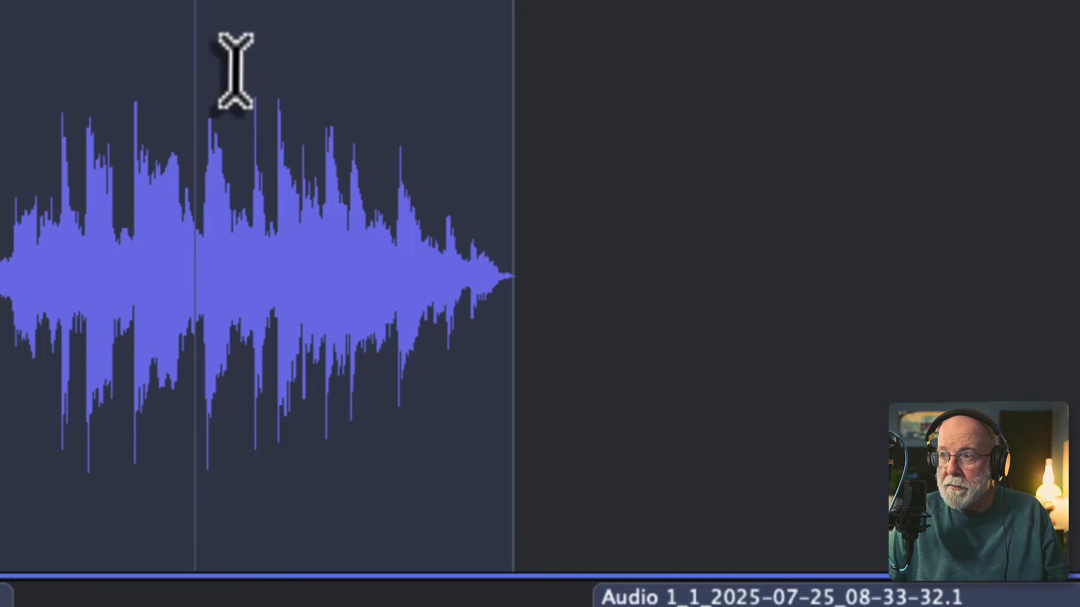
key(space)
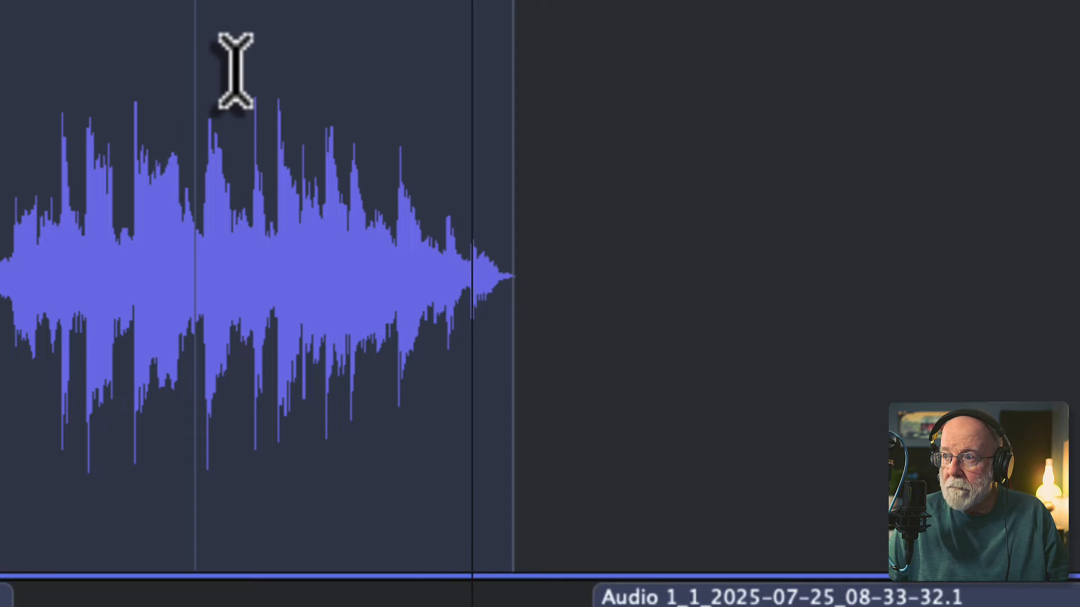
key(space)
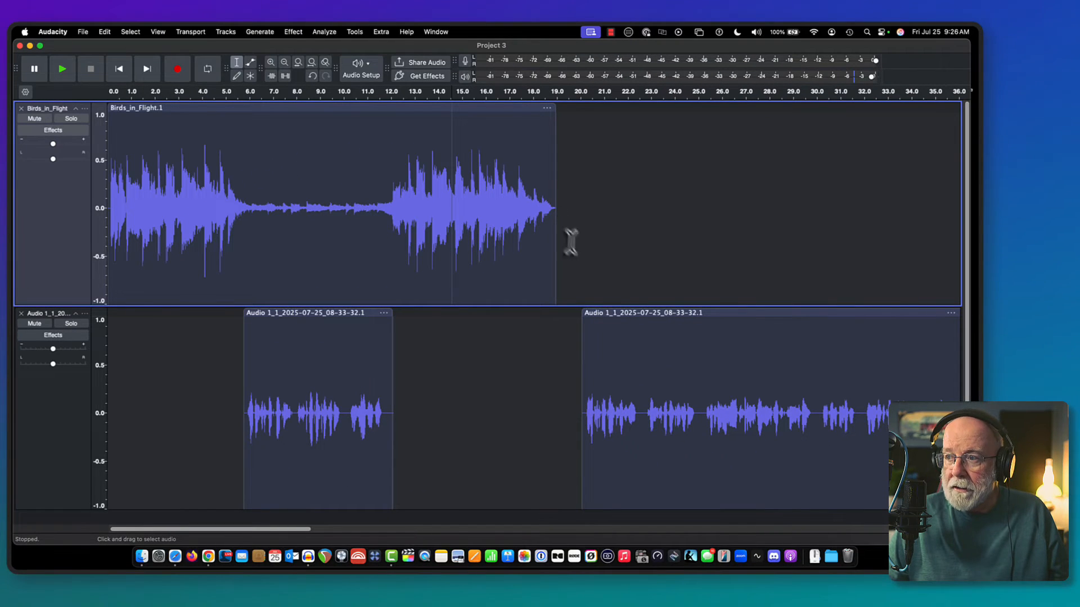
Move the second voice clip earlier to start at about 18.8 s and play the transition from about 14 s
click(630, 314)
drag(629, 315, 601, 314)
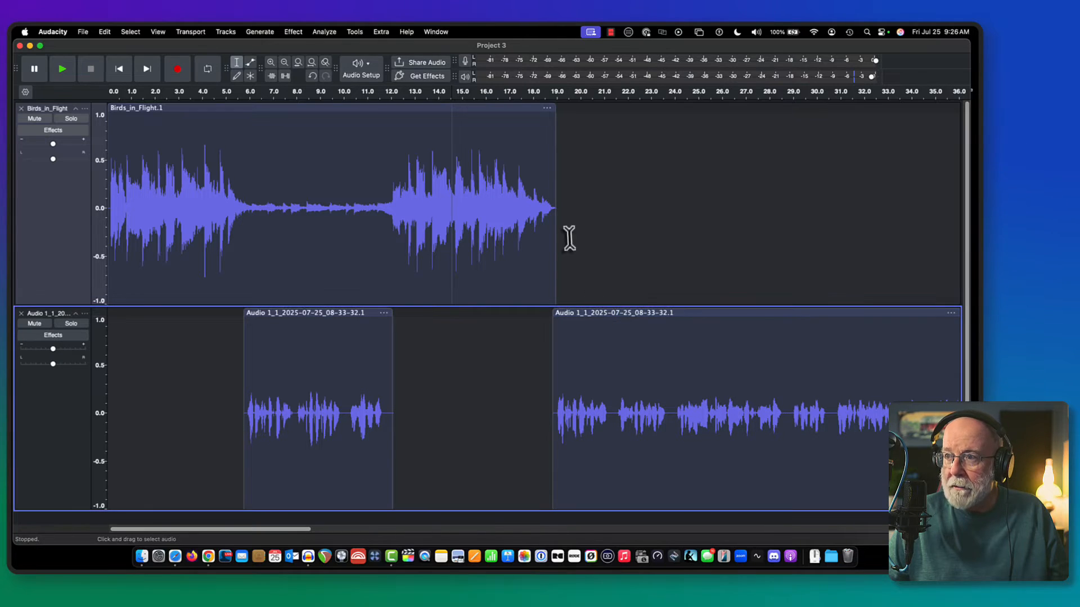
click(446, 122)
key(space)
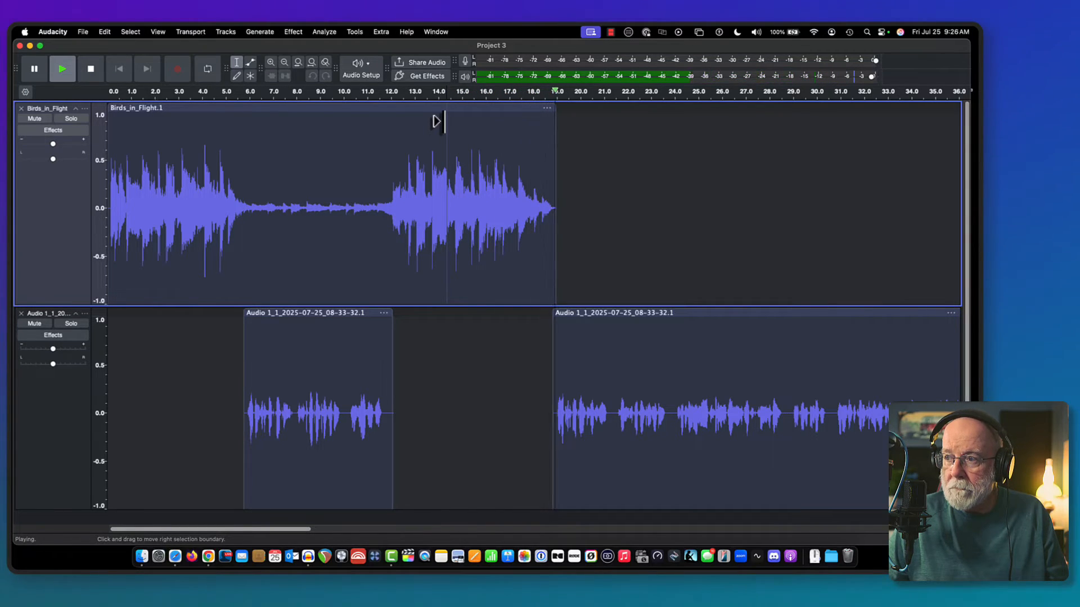
scroll(507, 161, right, 3)
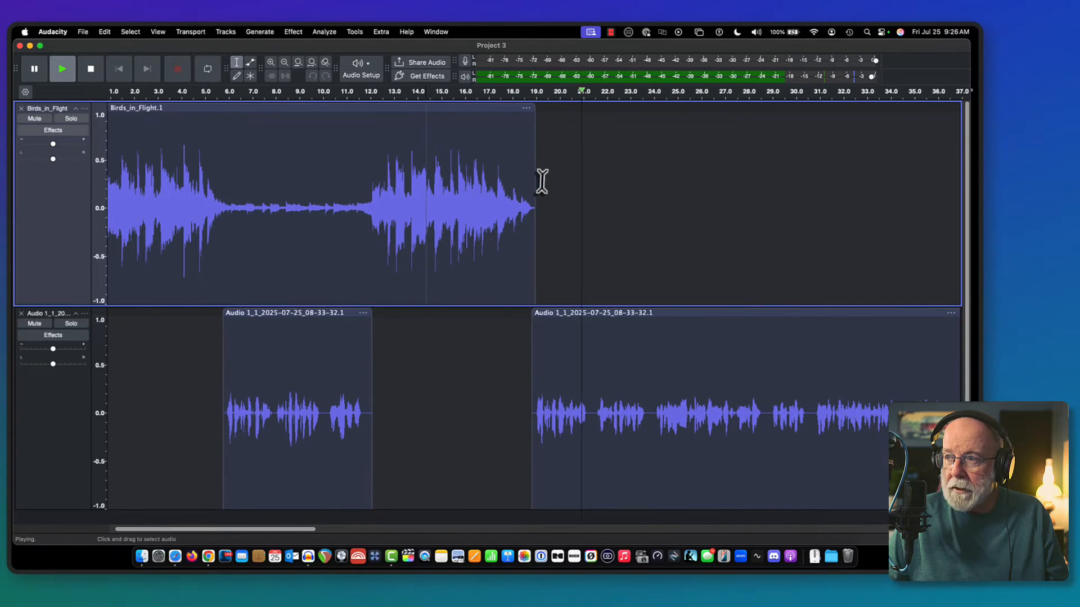
key(space)
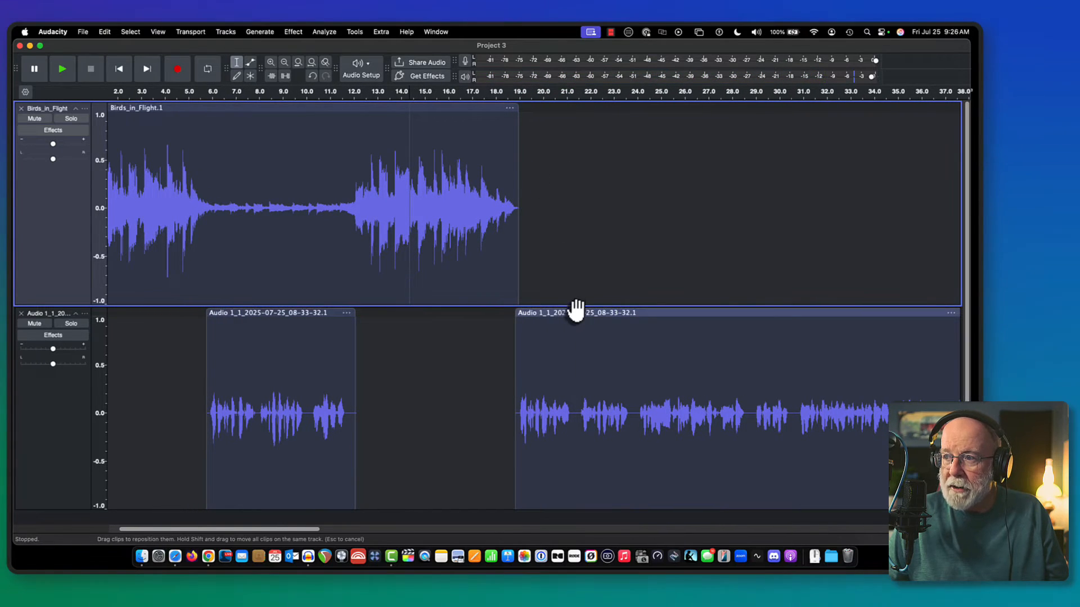
Nudge the second voice clip slightly earlier to start at about 18.6 s and replay the music-to-voice transition
drag(575, 313, 571, 315)
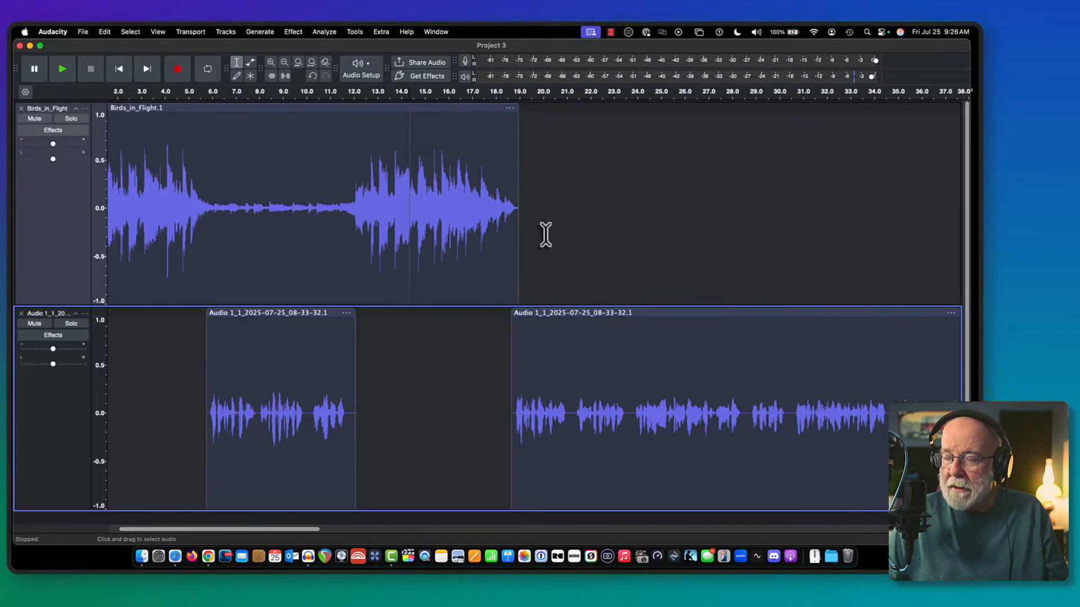
key(space)
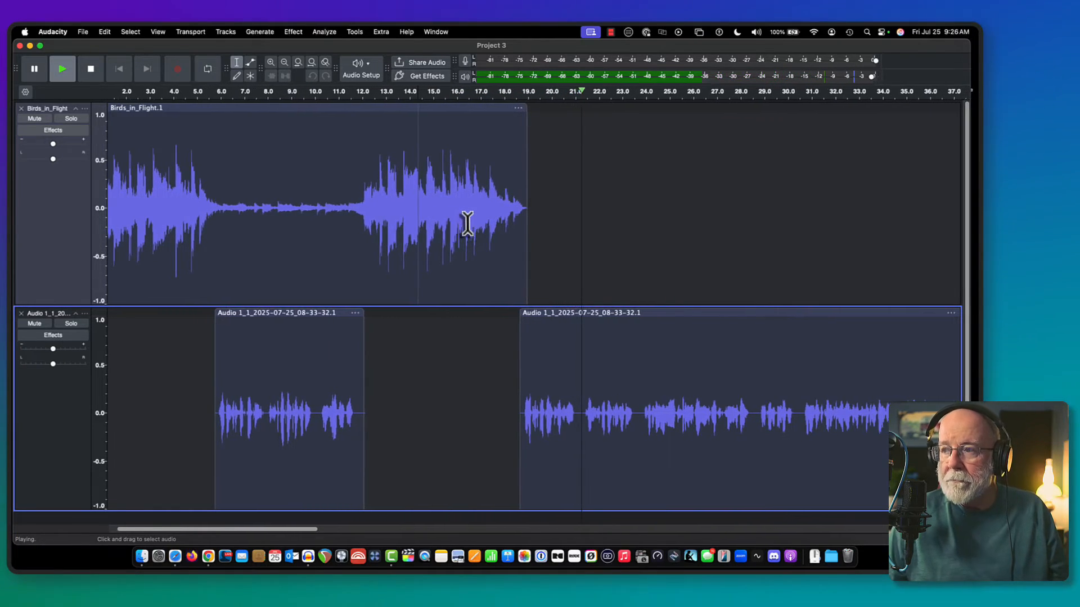
key(space)
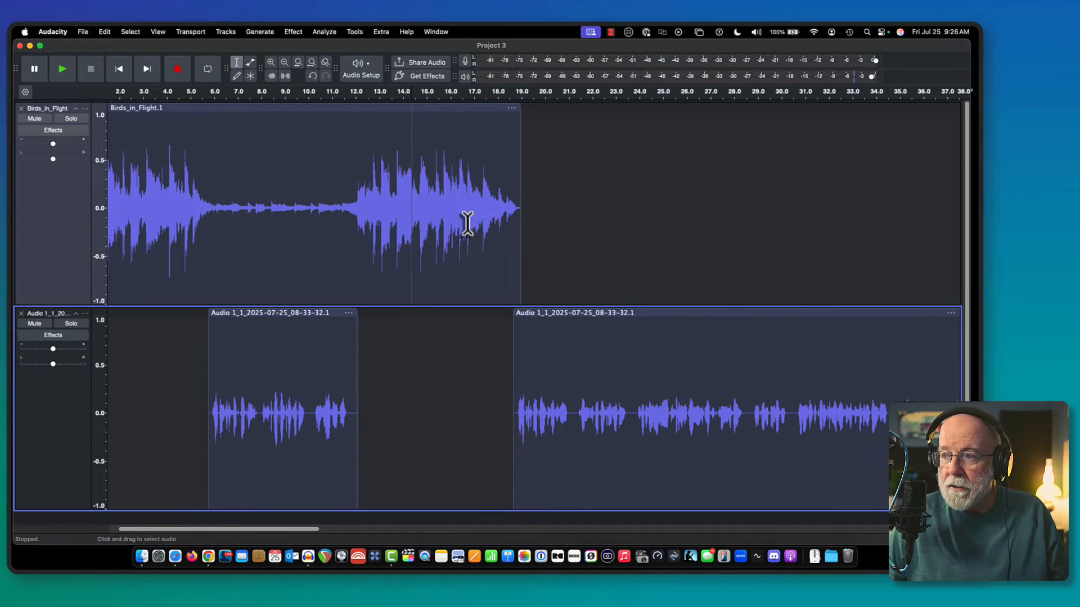
Play the second voice clip from about 20 s to listen through to its end
click(312, 62)
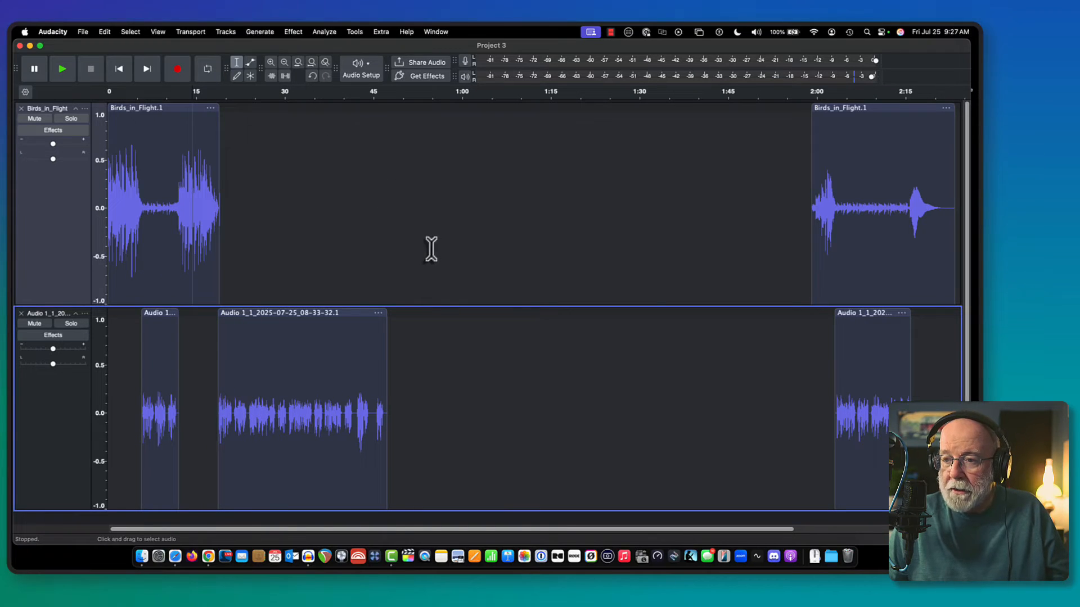
click(224, 347)
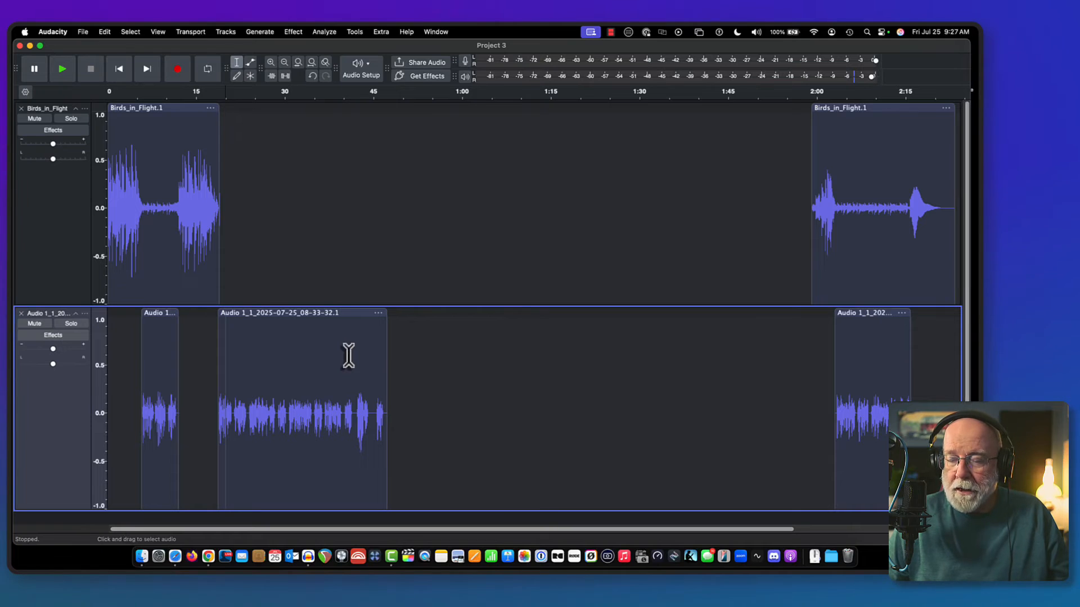
key(space)
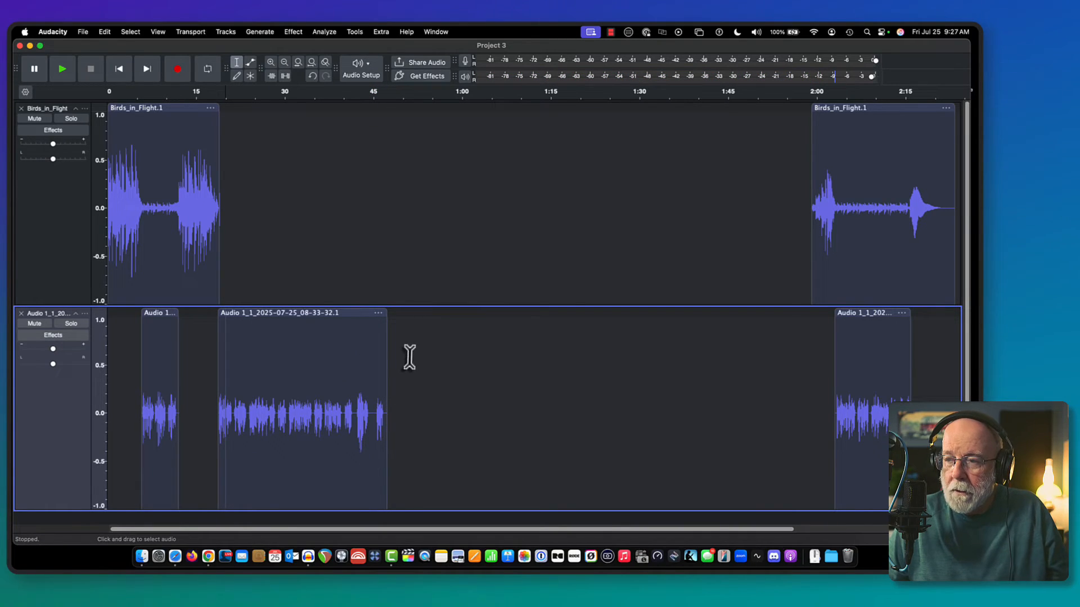
Trim the last phrase off the second voice clip, ending it at about 44.3 s, and play from about 40 s to check
click(370, 364)
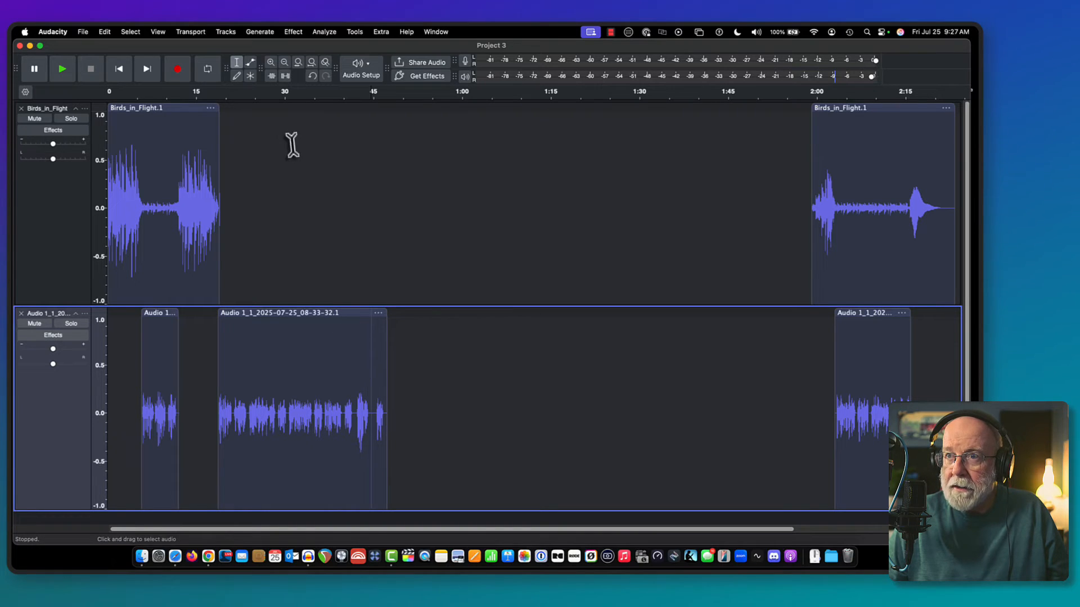
click(271, 63)
click(271, 63)
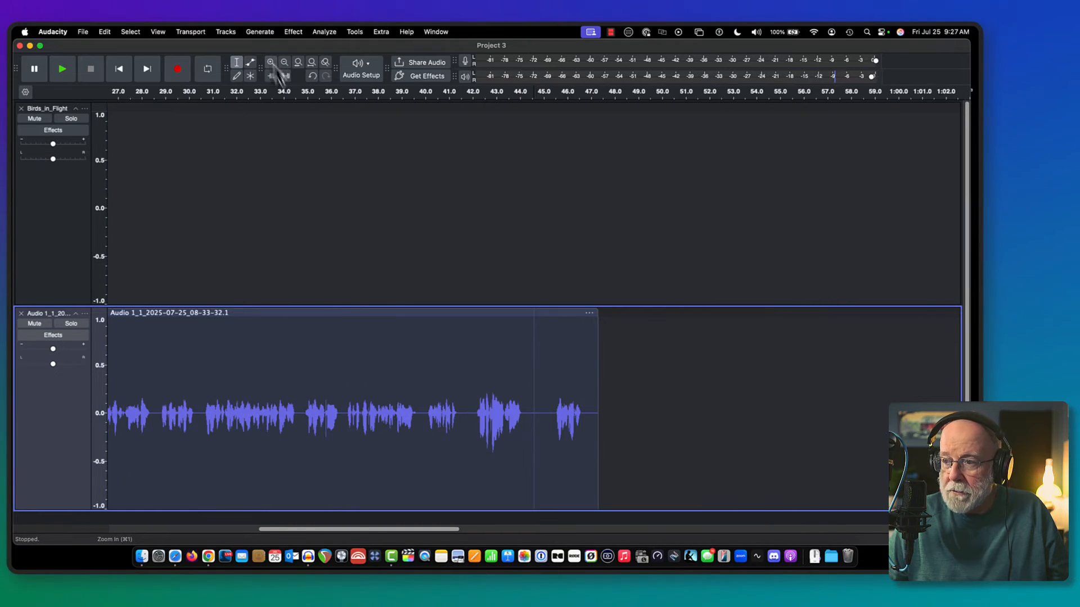
drag(597, 355, 527, 358)
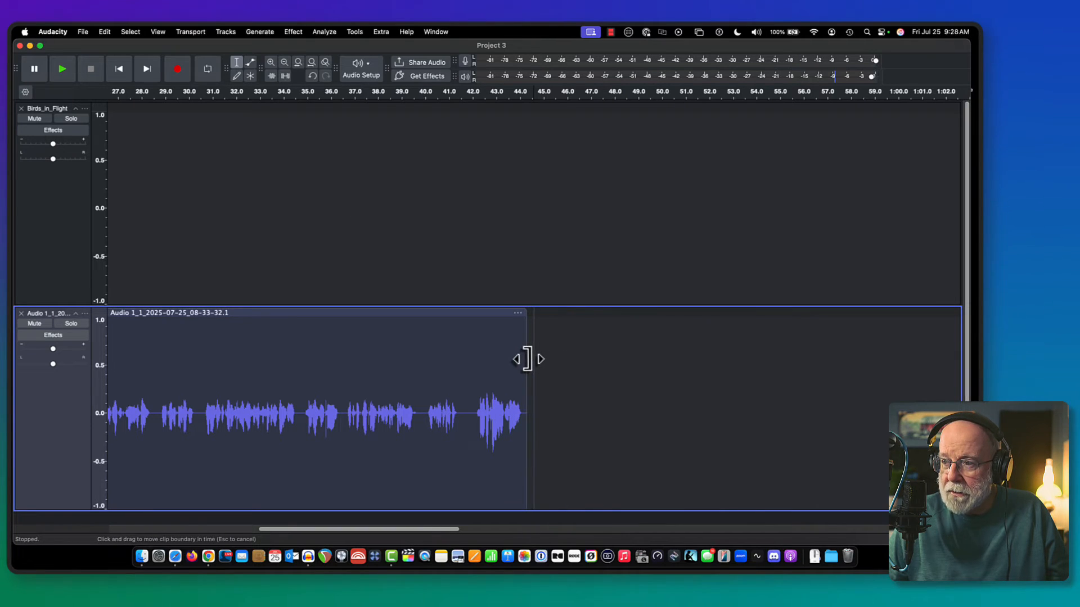
click(423, 327)
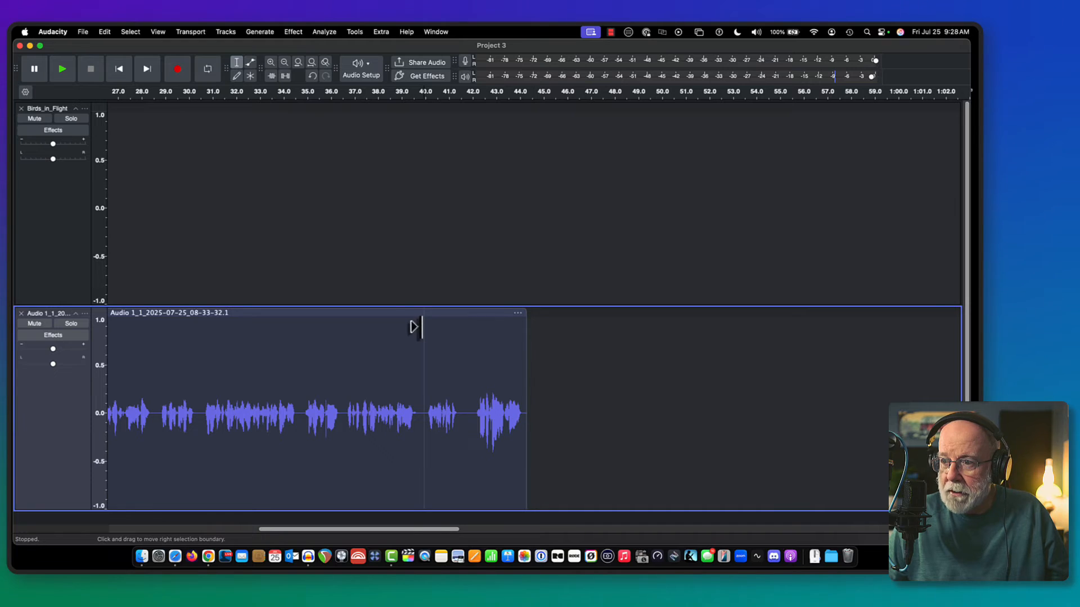
key(space)
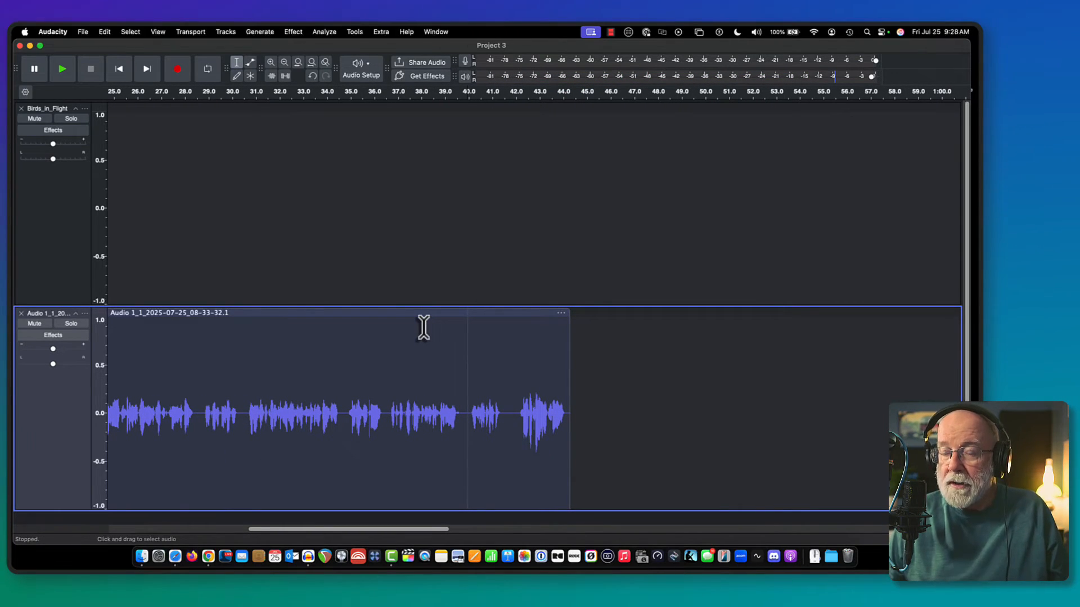
Turn on Sync-Lock to keep the music and voice tracks synchronized
click(311, 62)
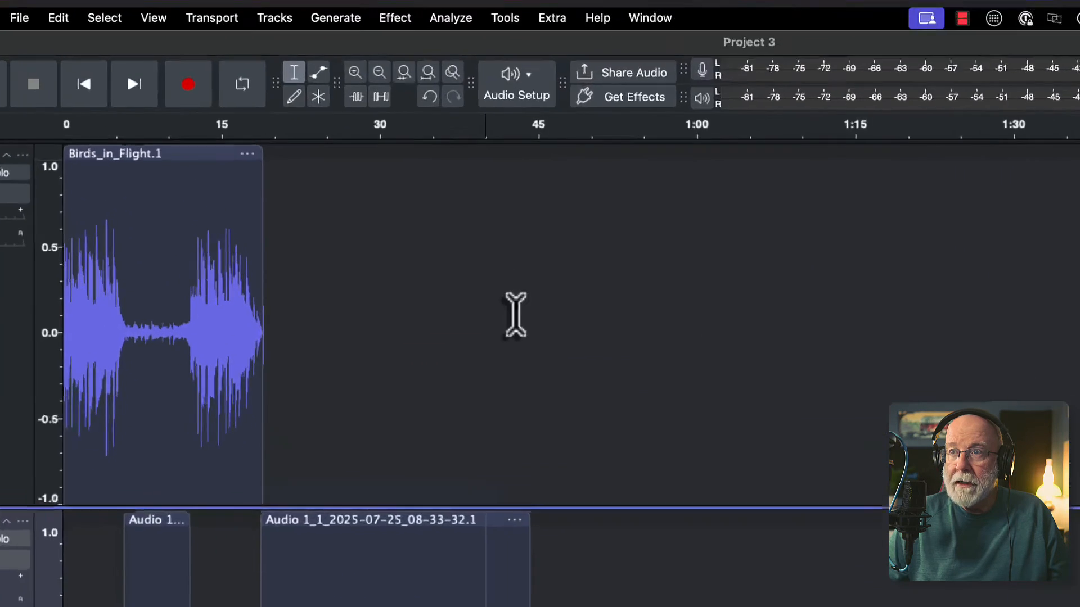
click(226, 32)
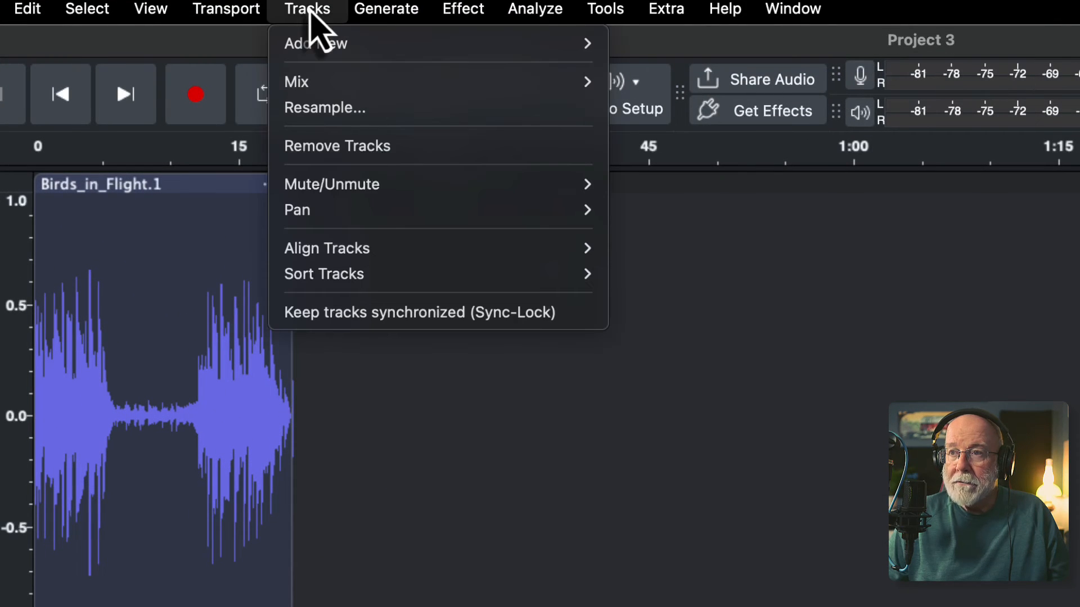
click(347, 314)
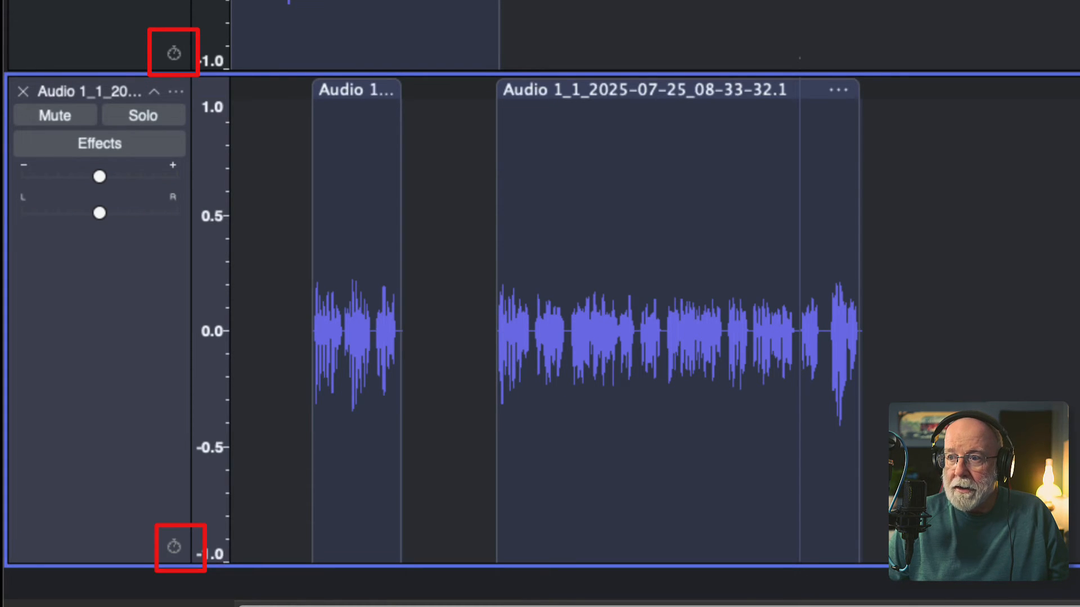
Move the closing music clip earlier together with its synced voice clip, so the music starts at about 44 s as the second voice clip ends
drag(666, 34, 547, 189)
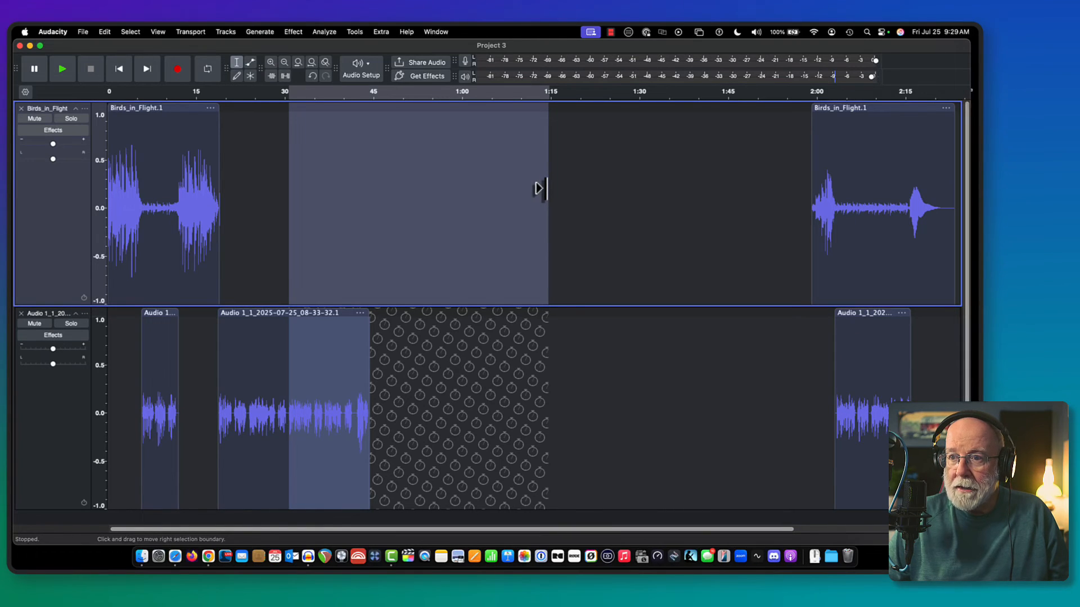
click(531, 190)
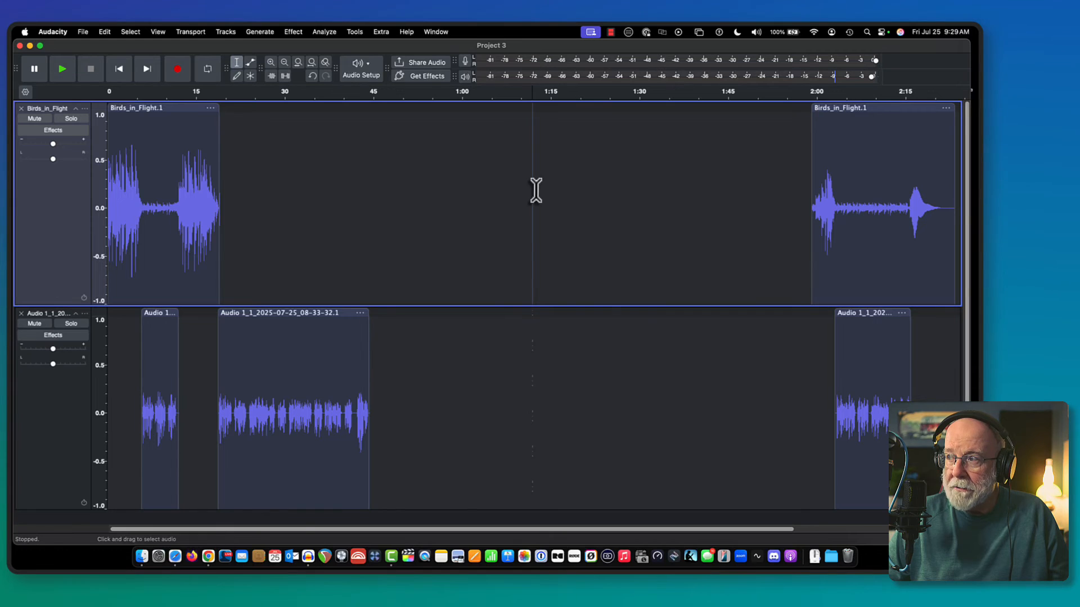
drag(460, 531, 663, 536)
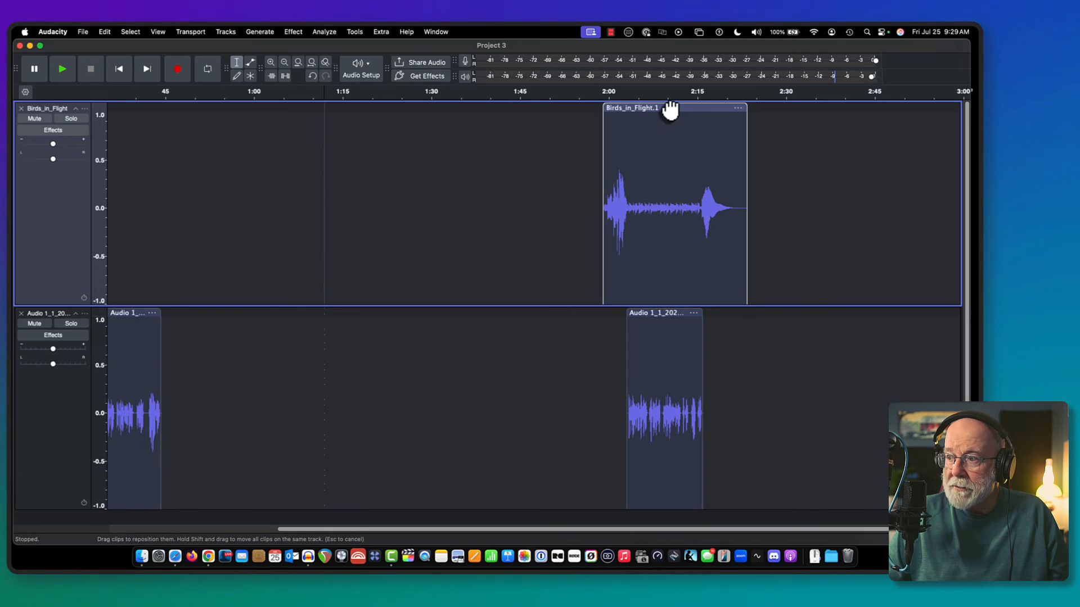
drag(670, 110, 220, 135)
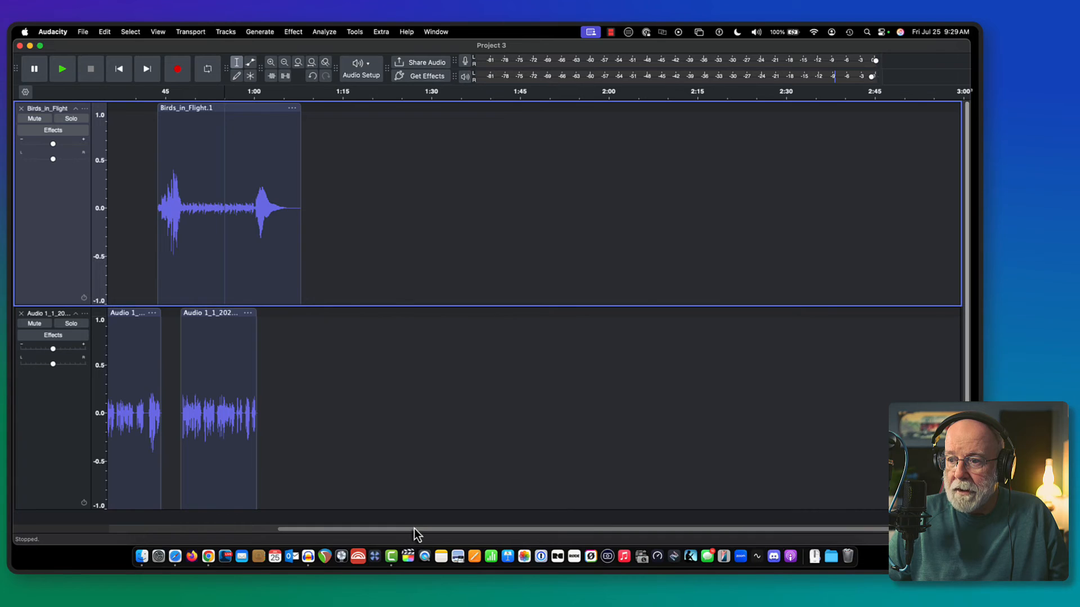
drag(414, 530, 225, 535)
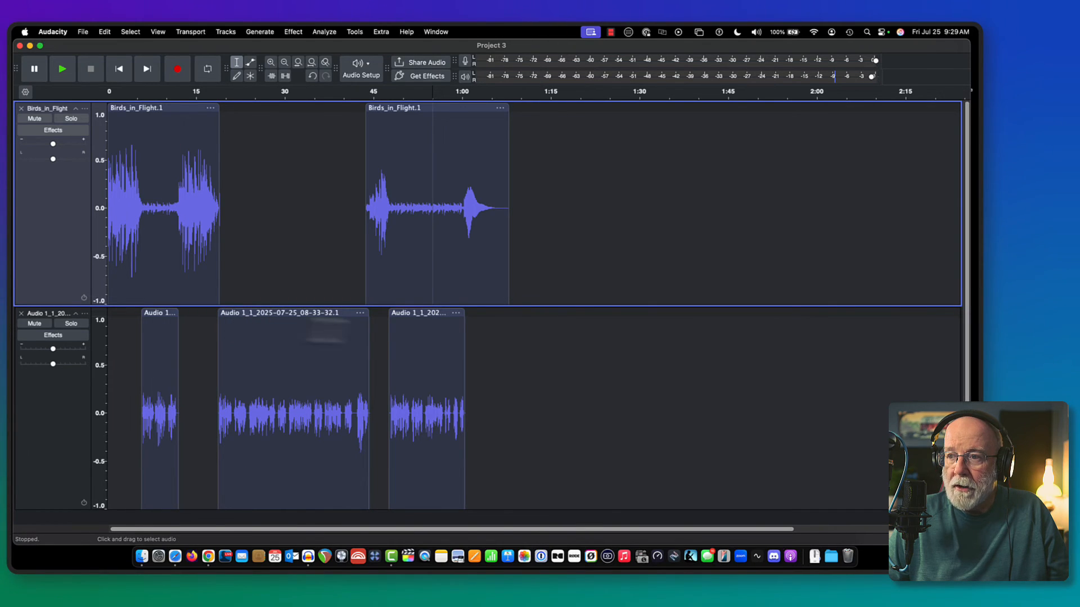
mouse_move(417, 314)
mouse_down()
mouse_move(514, 315)
mouse_move(420, 318)
mouse_up()
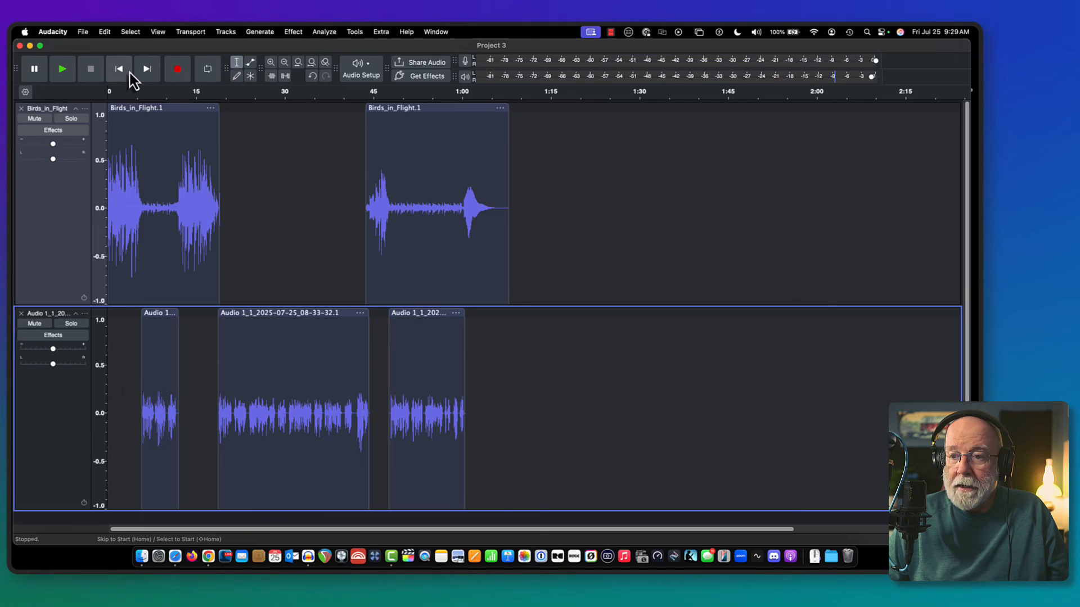
Play from about 3 s and from about 17 s to check the opening music's transitions into the first and second voice clips
click(124, 127)
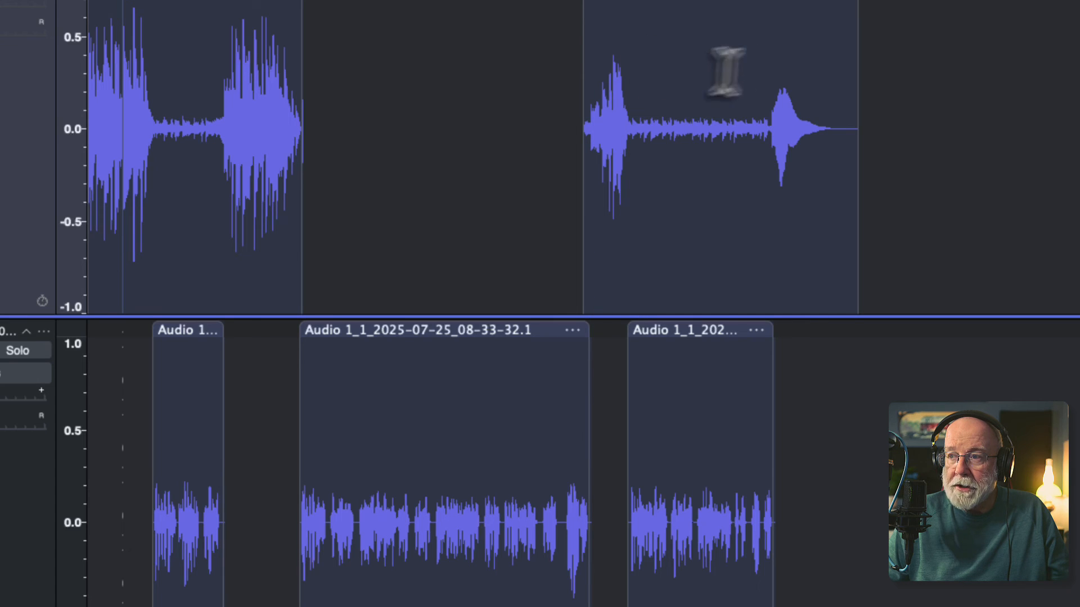
key(space)
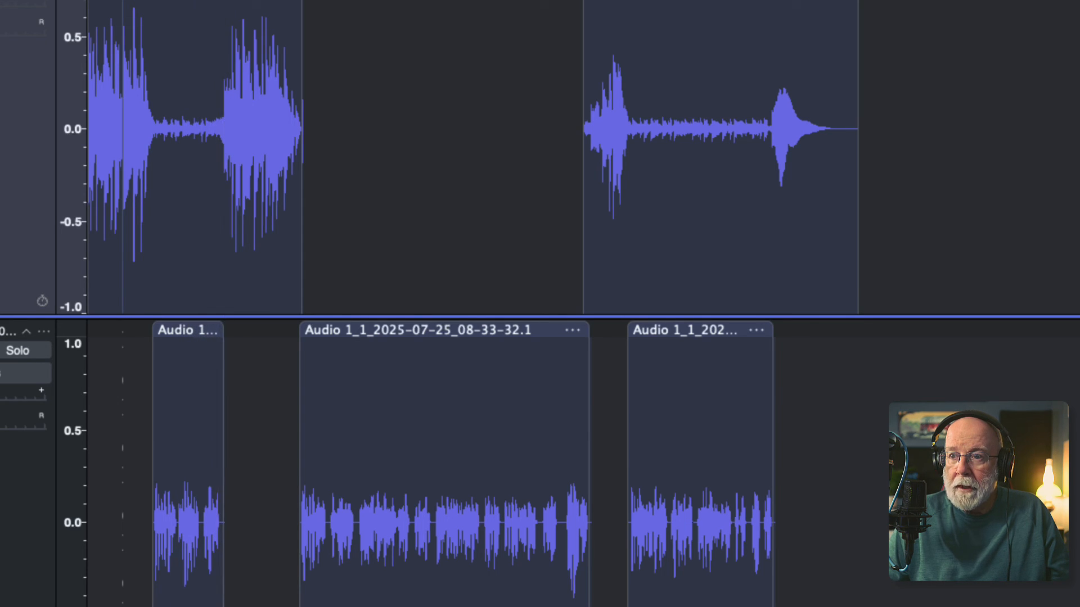
click(282, 42)
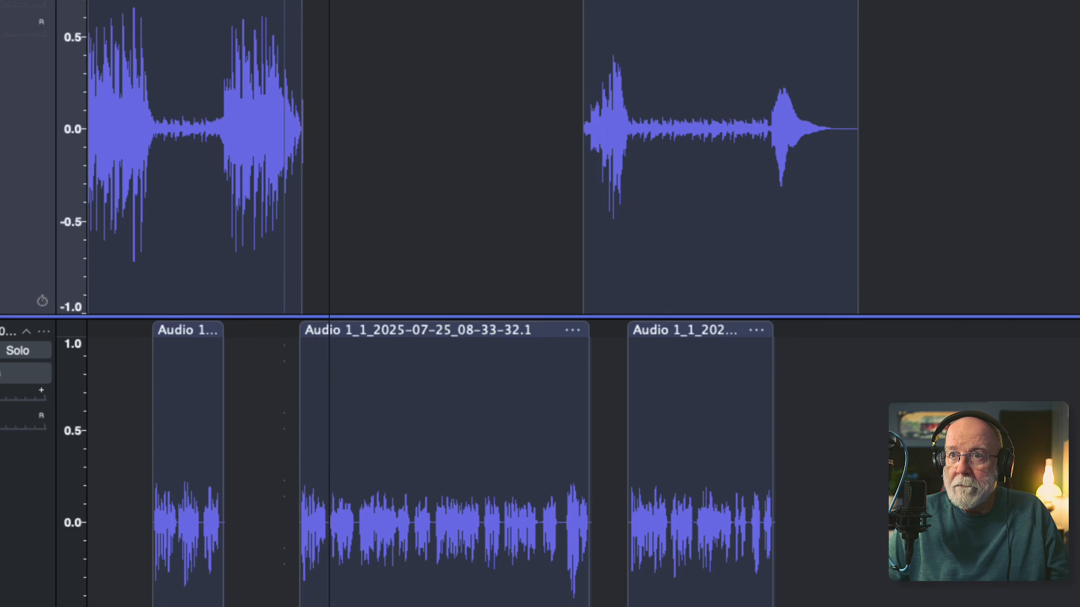
key(space)
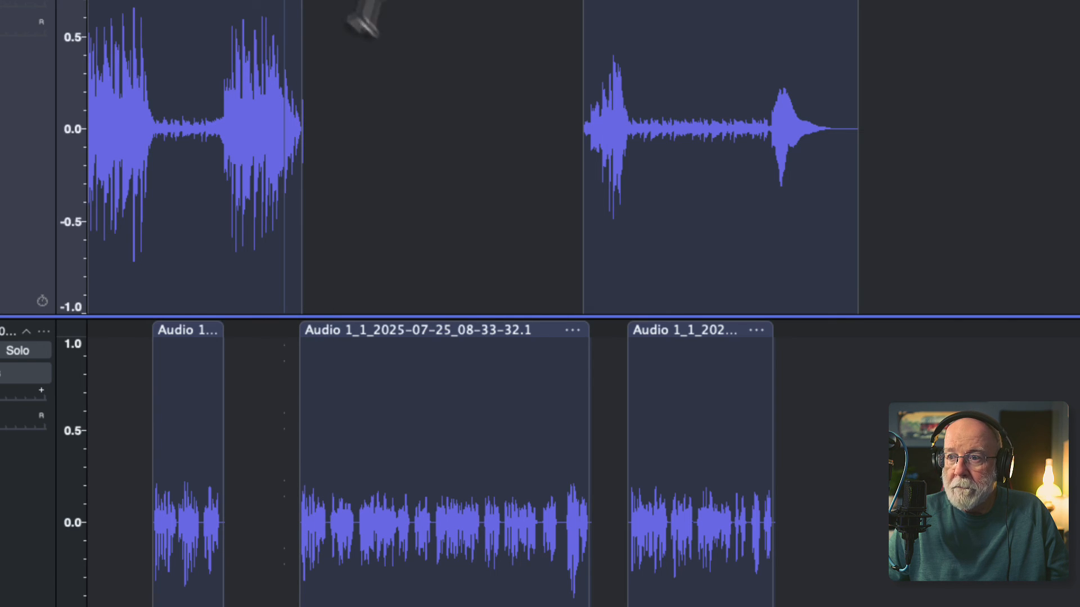
Play from about 41 s and from about 59 s to check the closing music's entry under the last voice clip and its ending
click(559, 209)
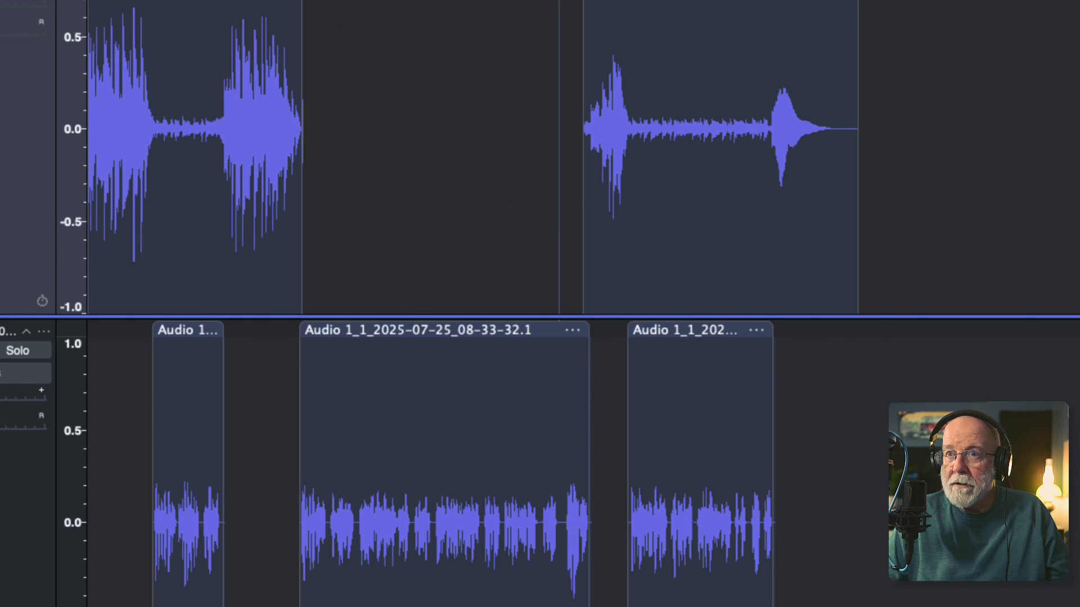
key(space)
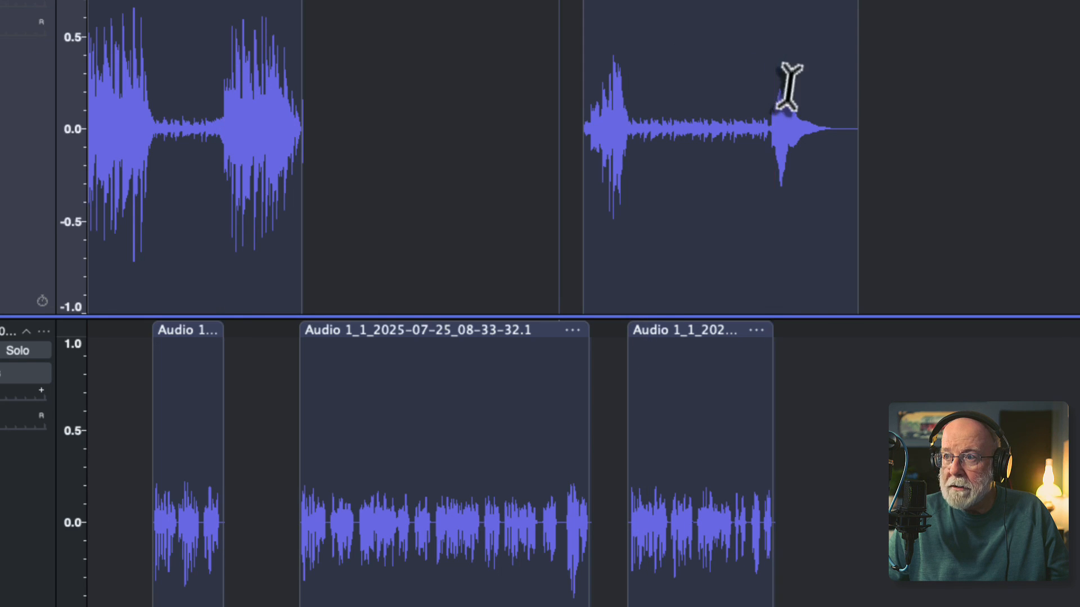
click(756, 84)
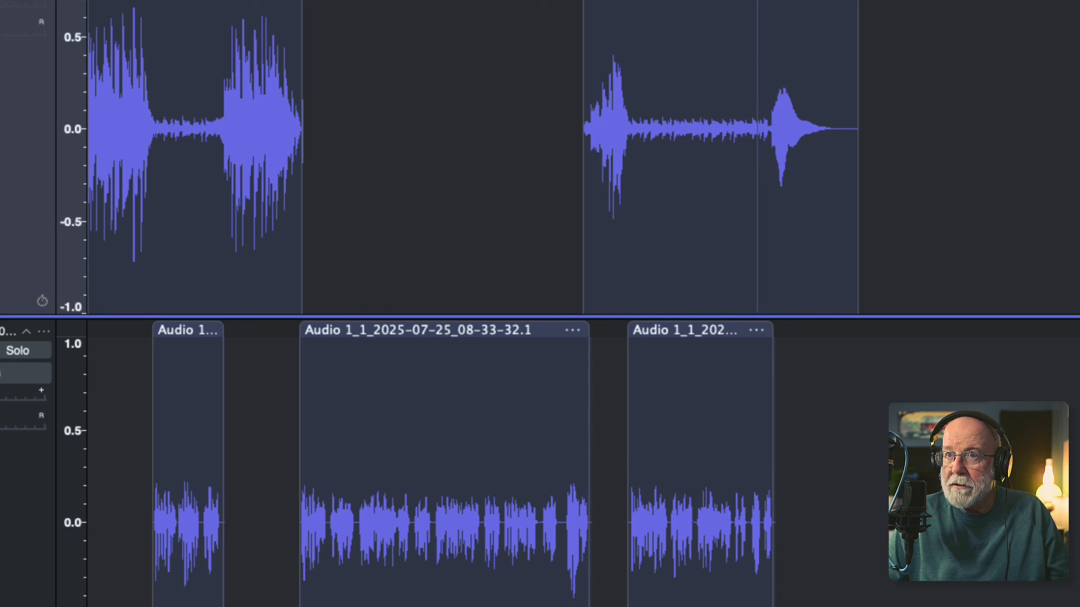
key(space)
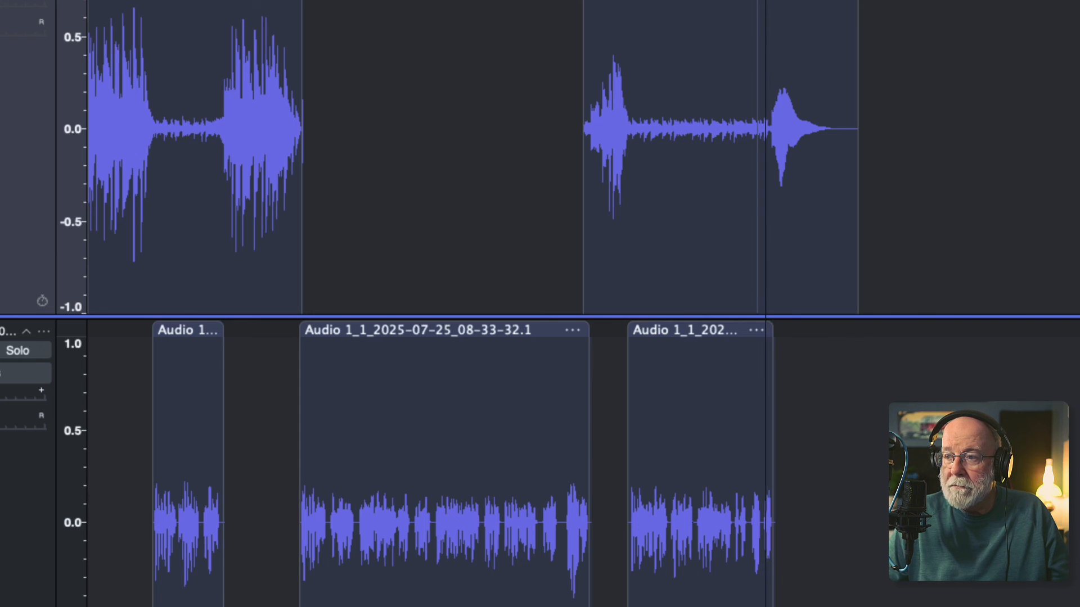